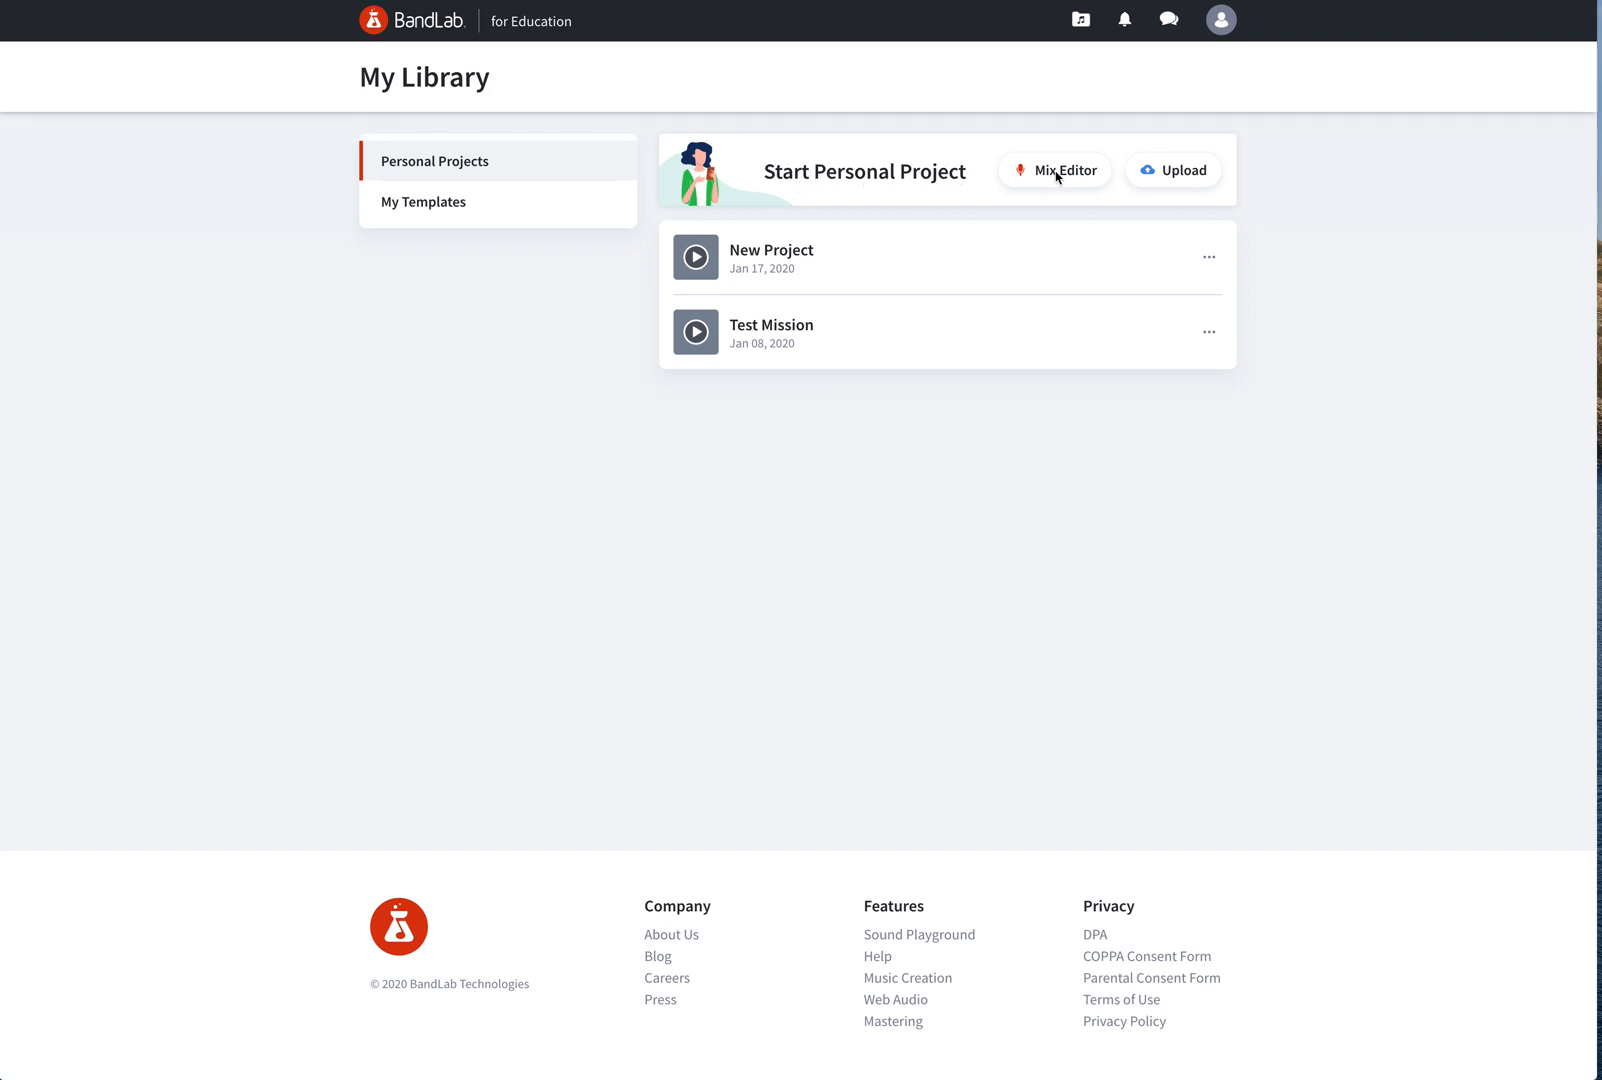
Step: Start a new personal project in the Mix Editor with a virtual Instruments track
click(1056, 173)
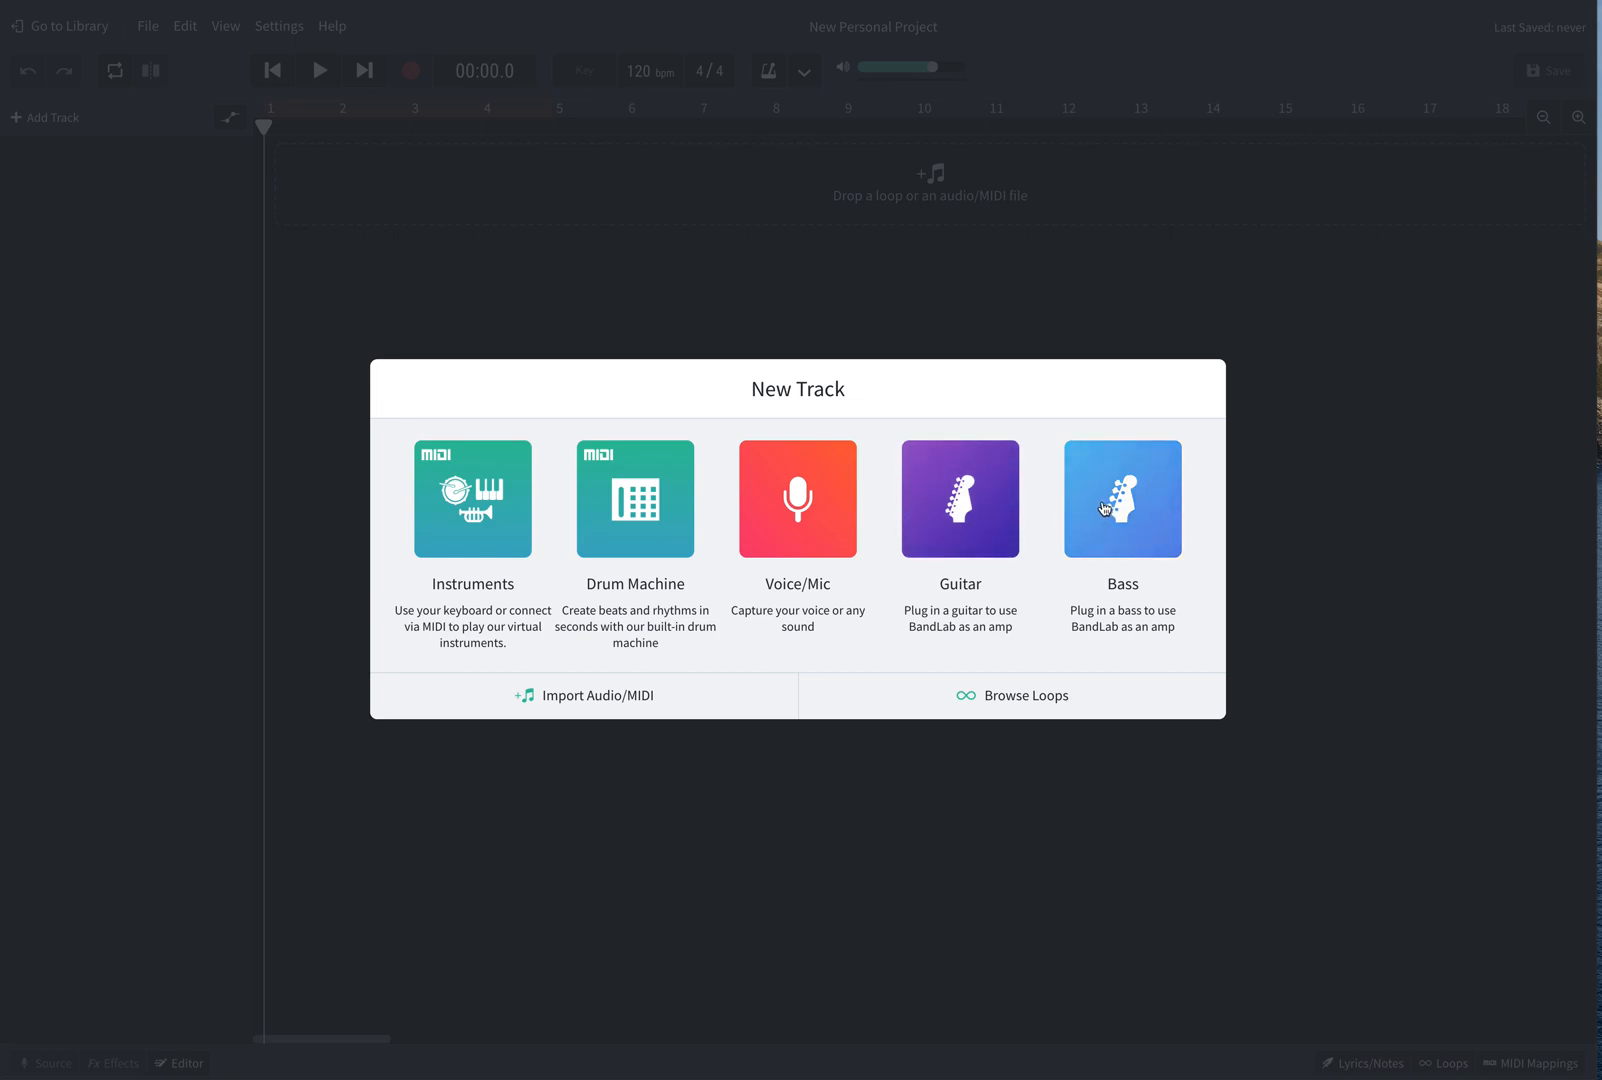
click(473, 505)
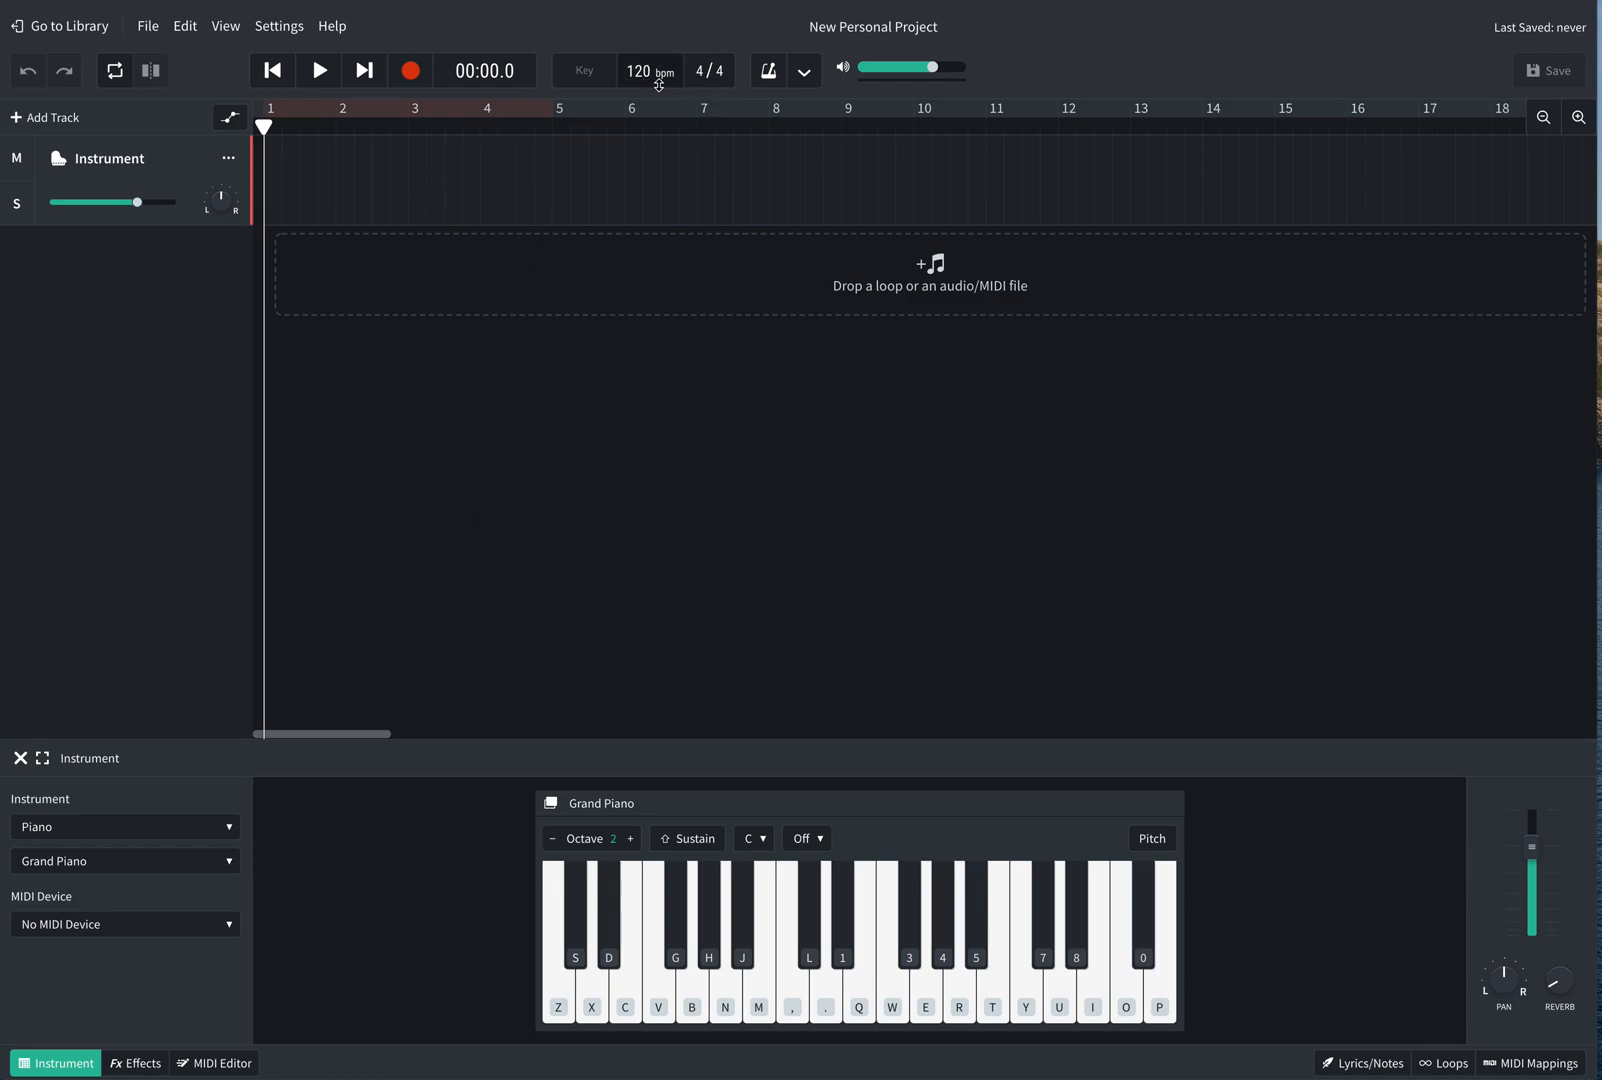
Step: Set the project tempo to 100 bpm, turn on the metronome and check its count-in duration setting
drag(643, 71, 645, 134)
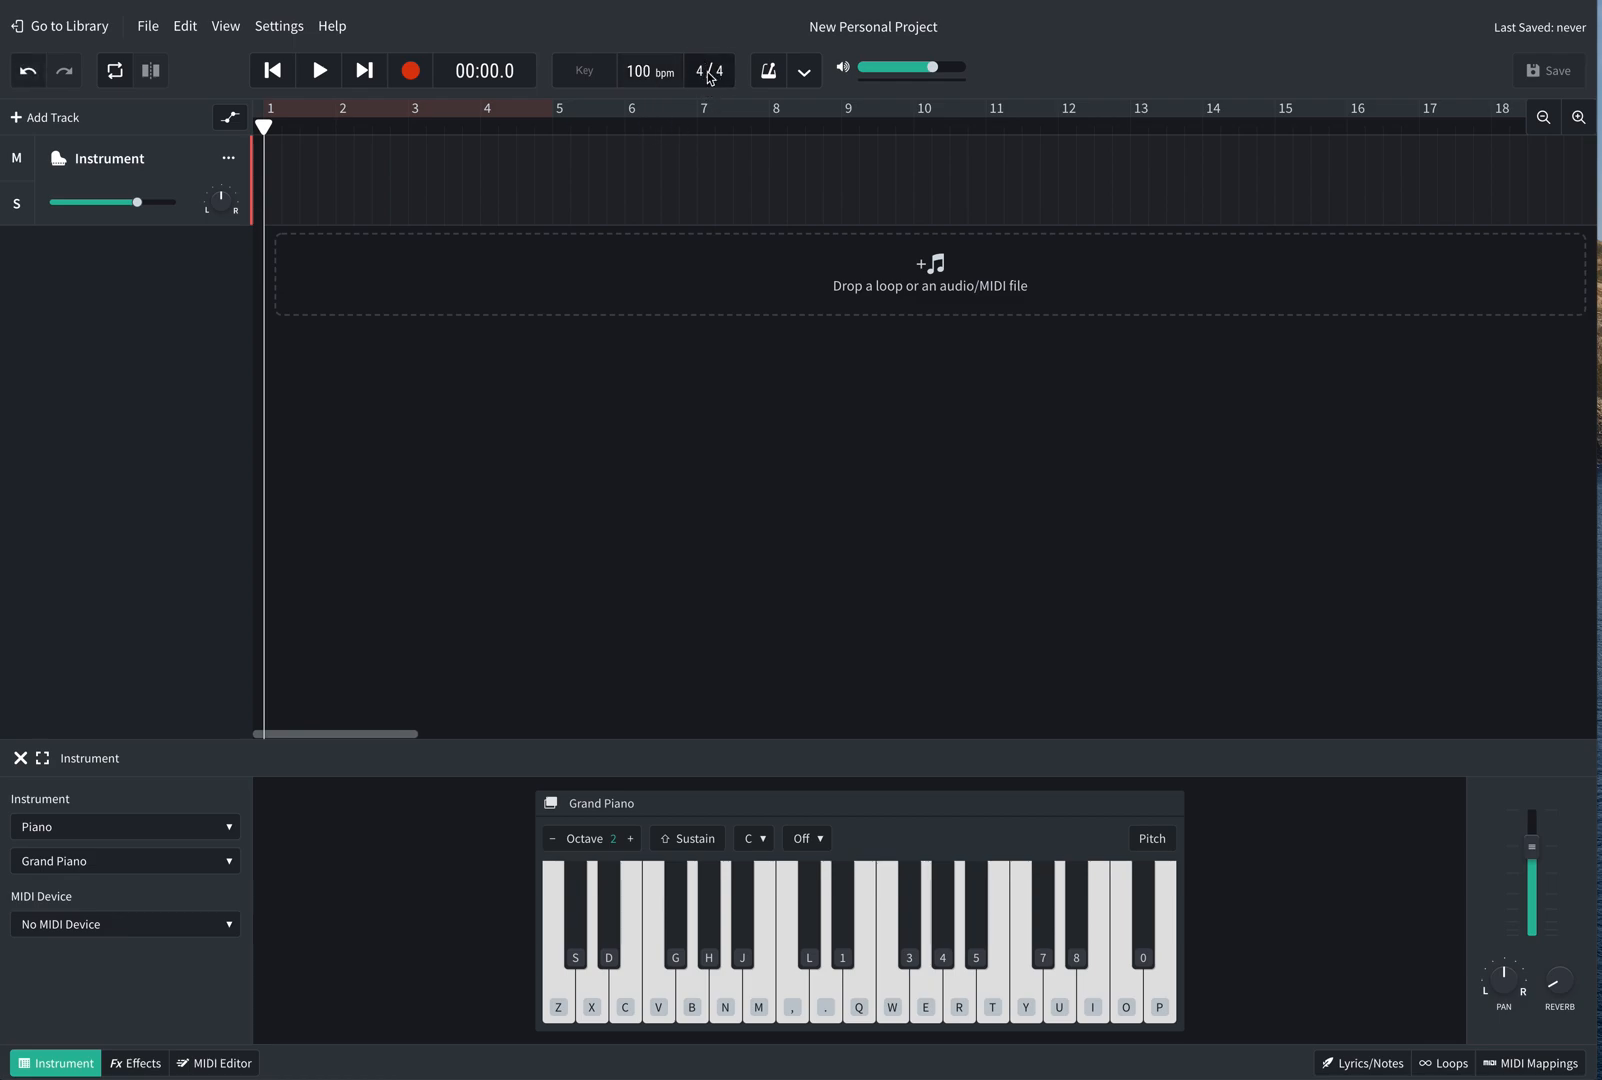
click(769, 78)
click(805, 73)
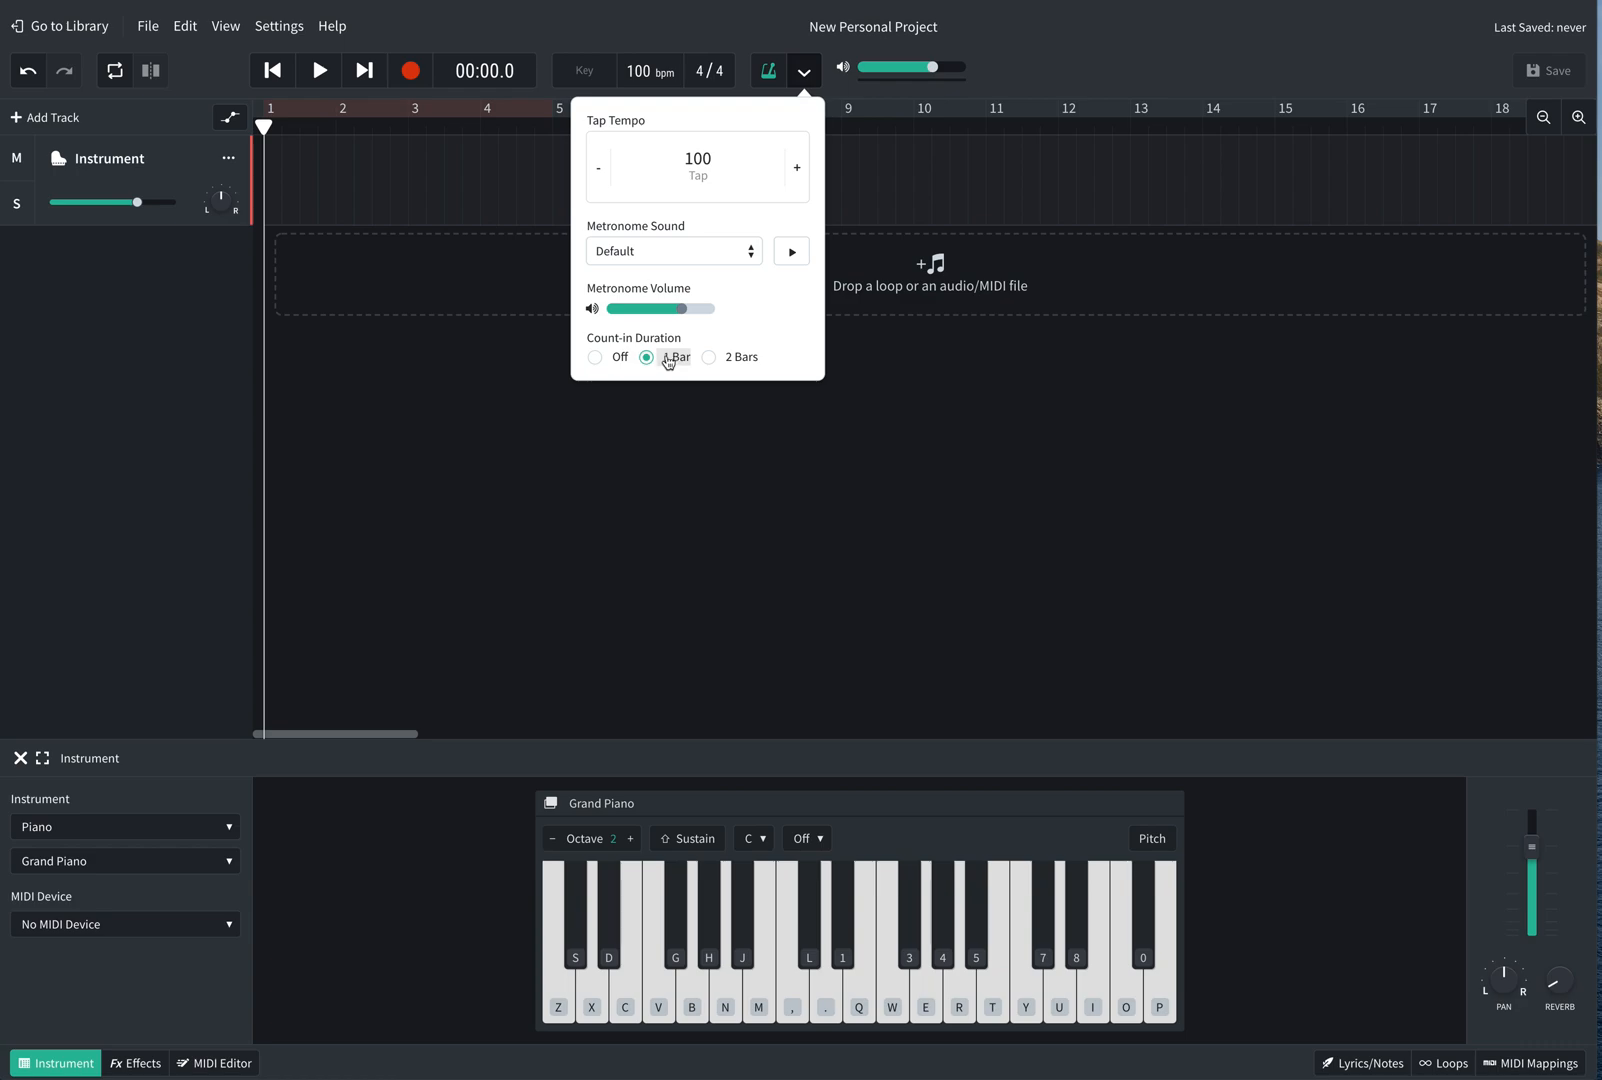
click(807, 73)
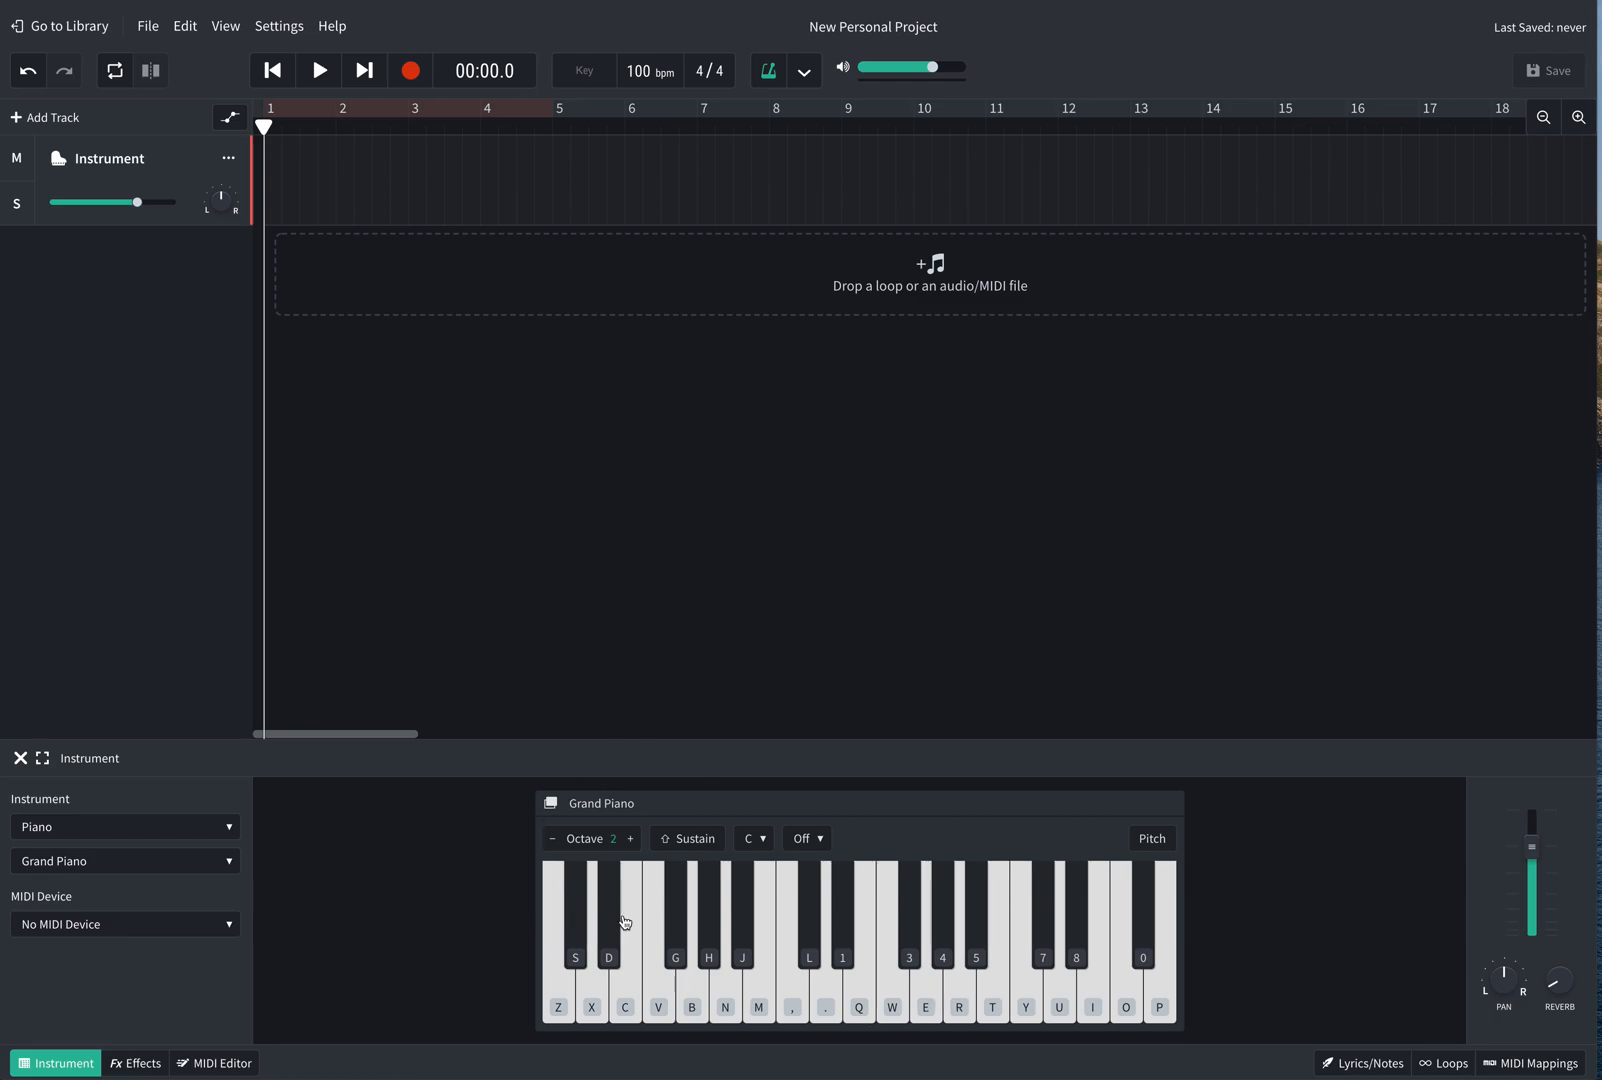
Step: Rehearse the lowest C repeatedly on the on-screen Grand Piano keyboard without recording
click(560, 998)
click(564, 981)
click(564, 981)
click(564, 981)
click(564, 981)
click(564, 981)
click(564, 981)
click(564, 981)
click(564, 981)
click(411, 71)
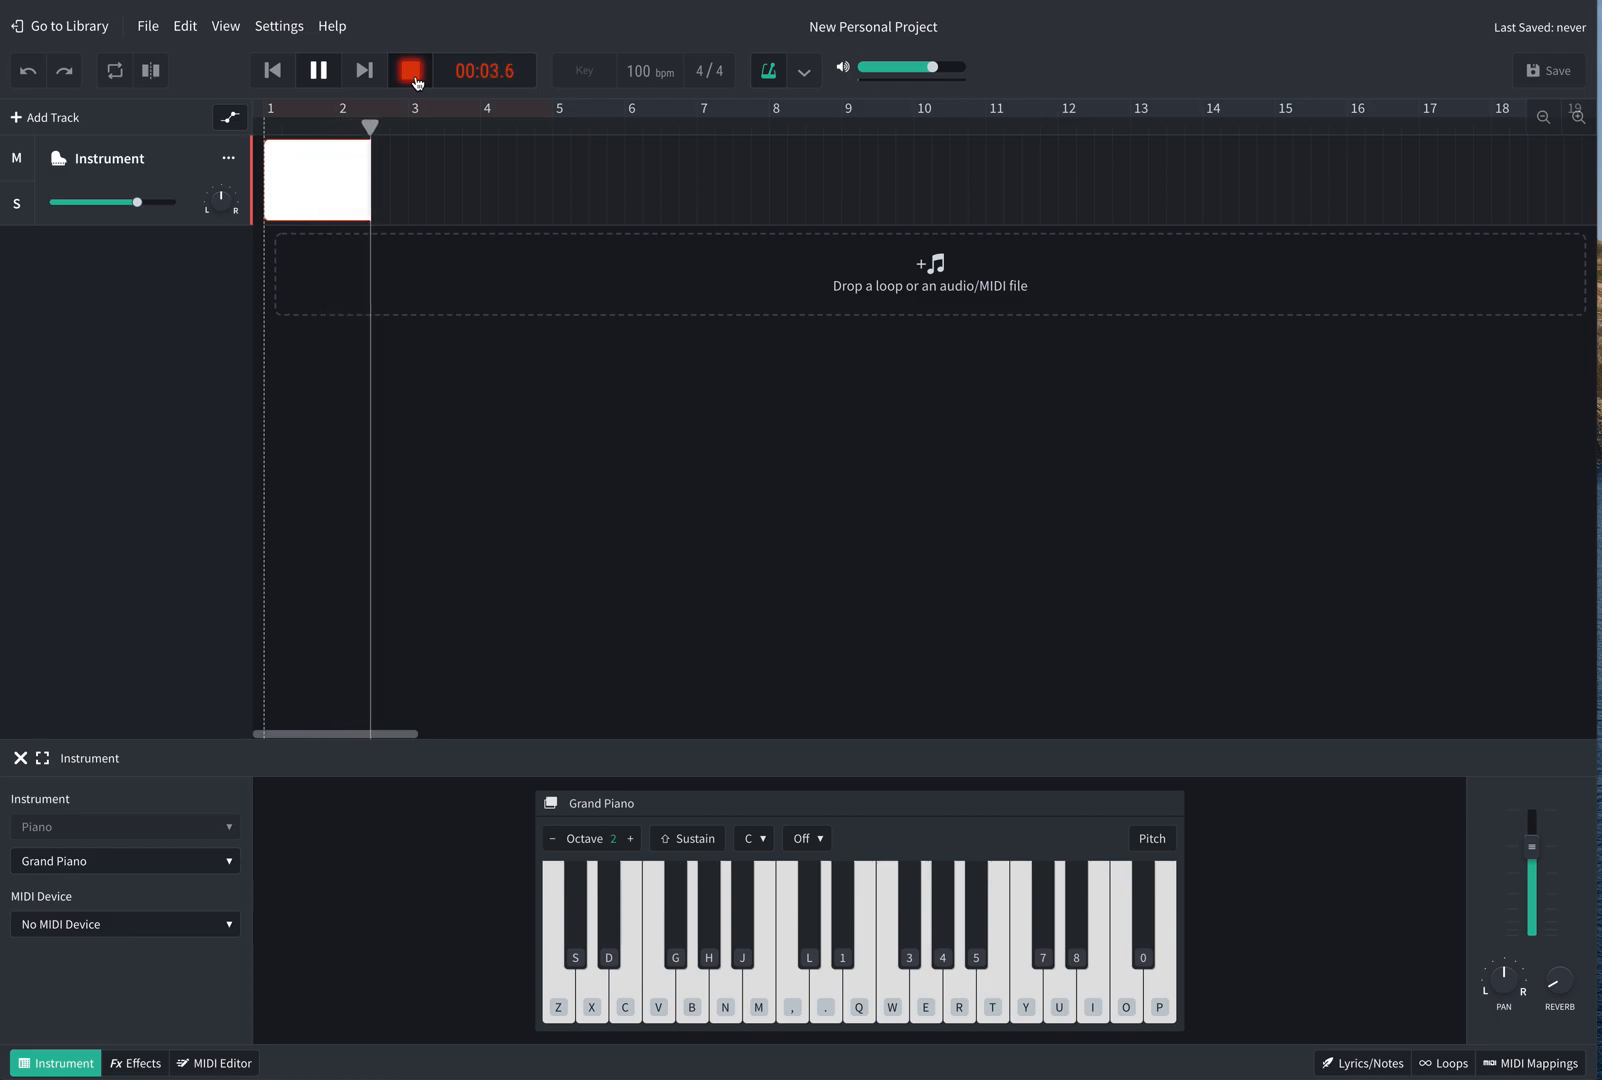
click(318, 70)
click(273, 70)
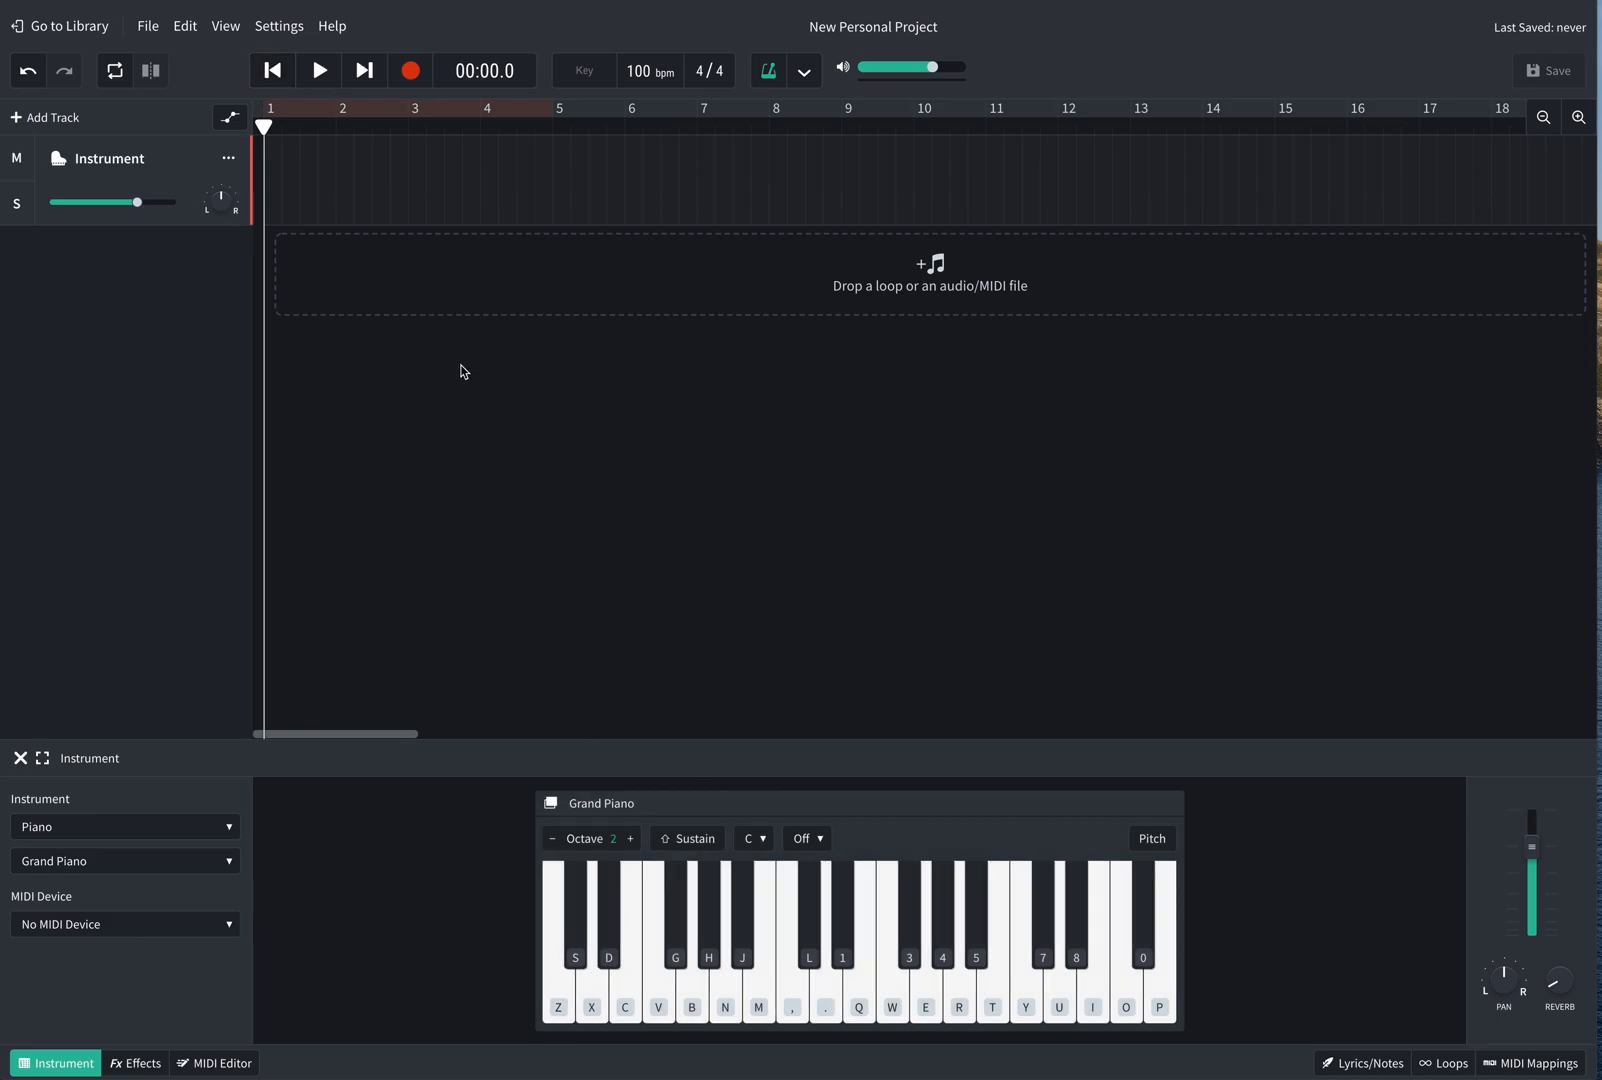
Step: Start recording from the beginning and play the lowest C on every beat through bars 1 to 4
click(270, 77)
click(410, 72)
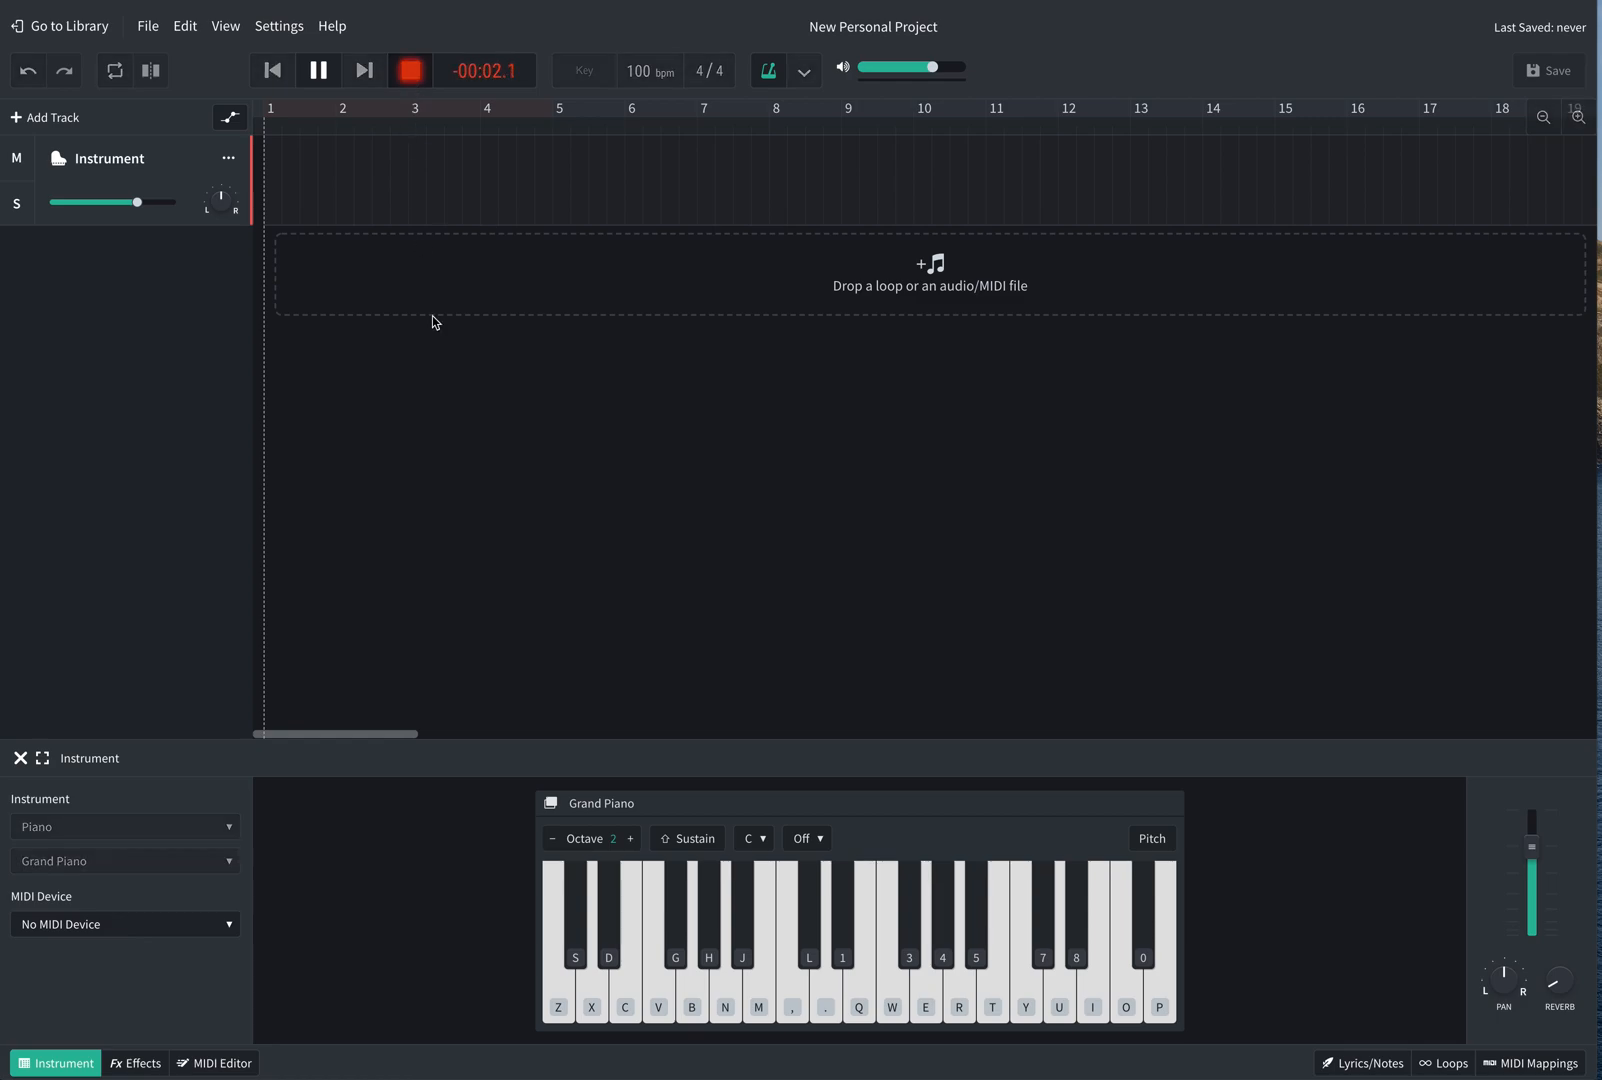
click(561, 1011)
click(561, 1011)
click(561, 1011)
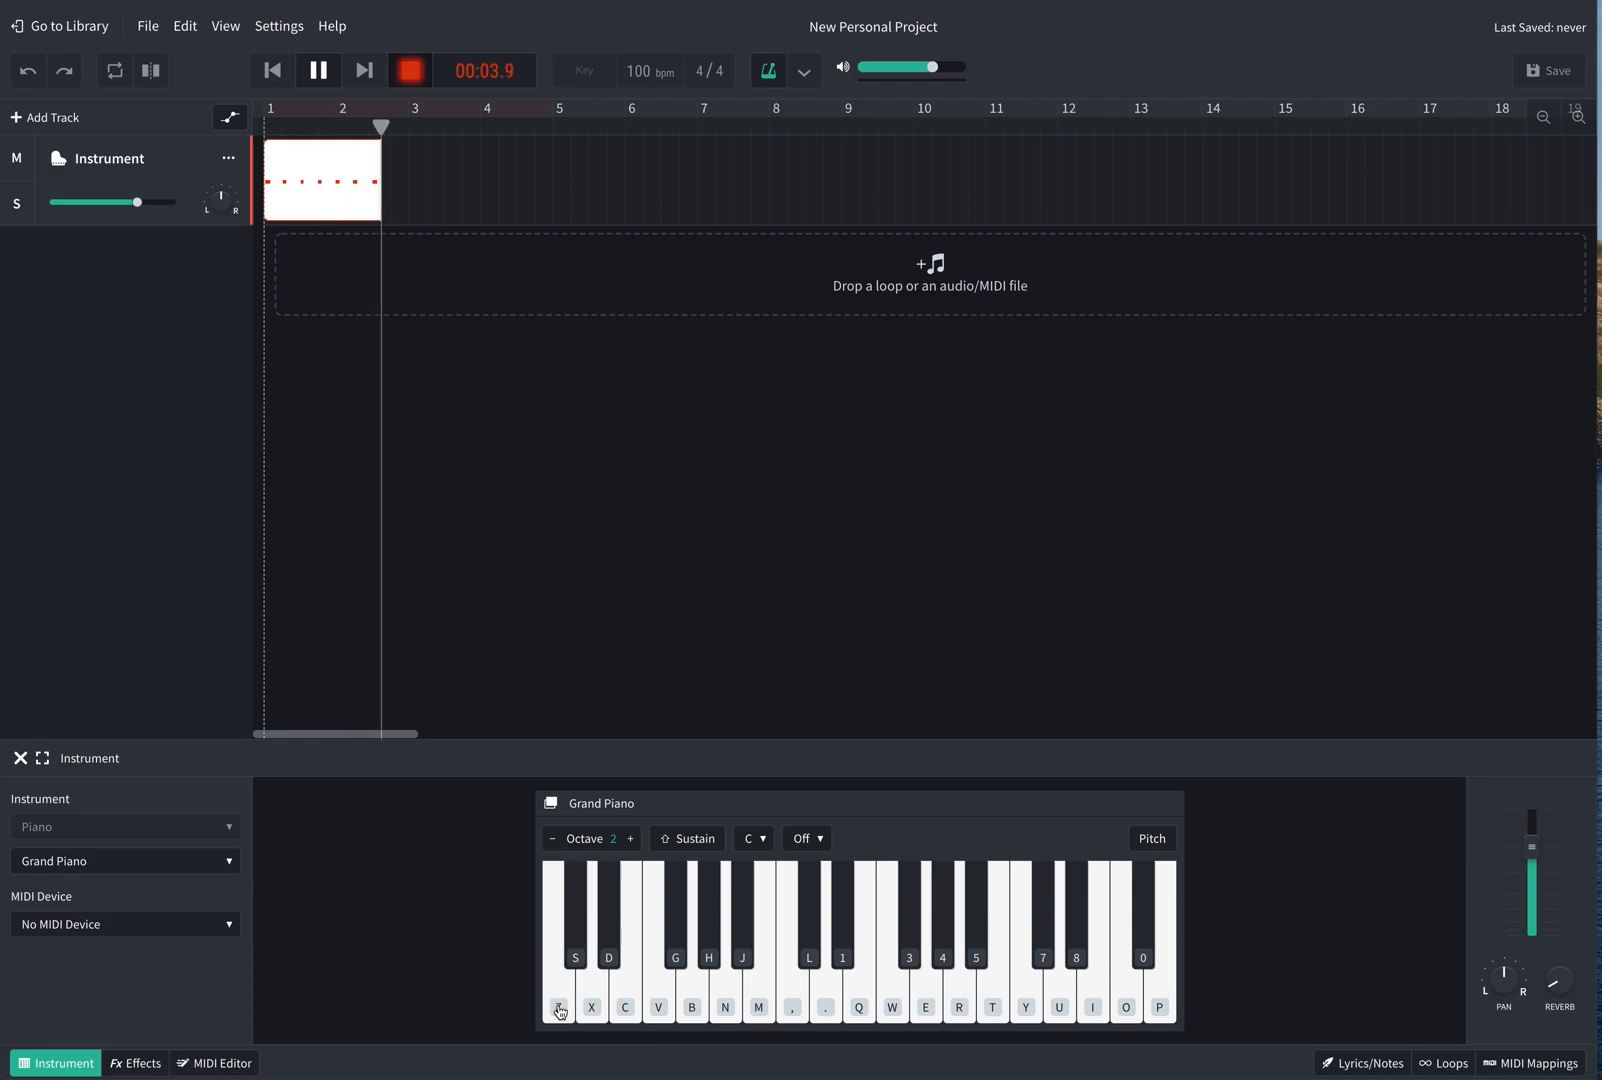
click(561, 1011)
click(561, 1011)
click(561, 1011)
click(561, 1011)
click(561, 1011)
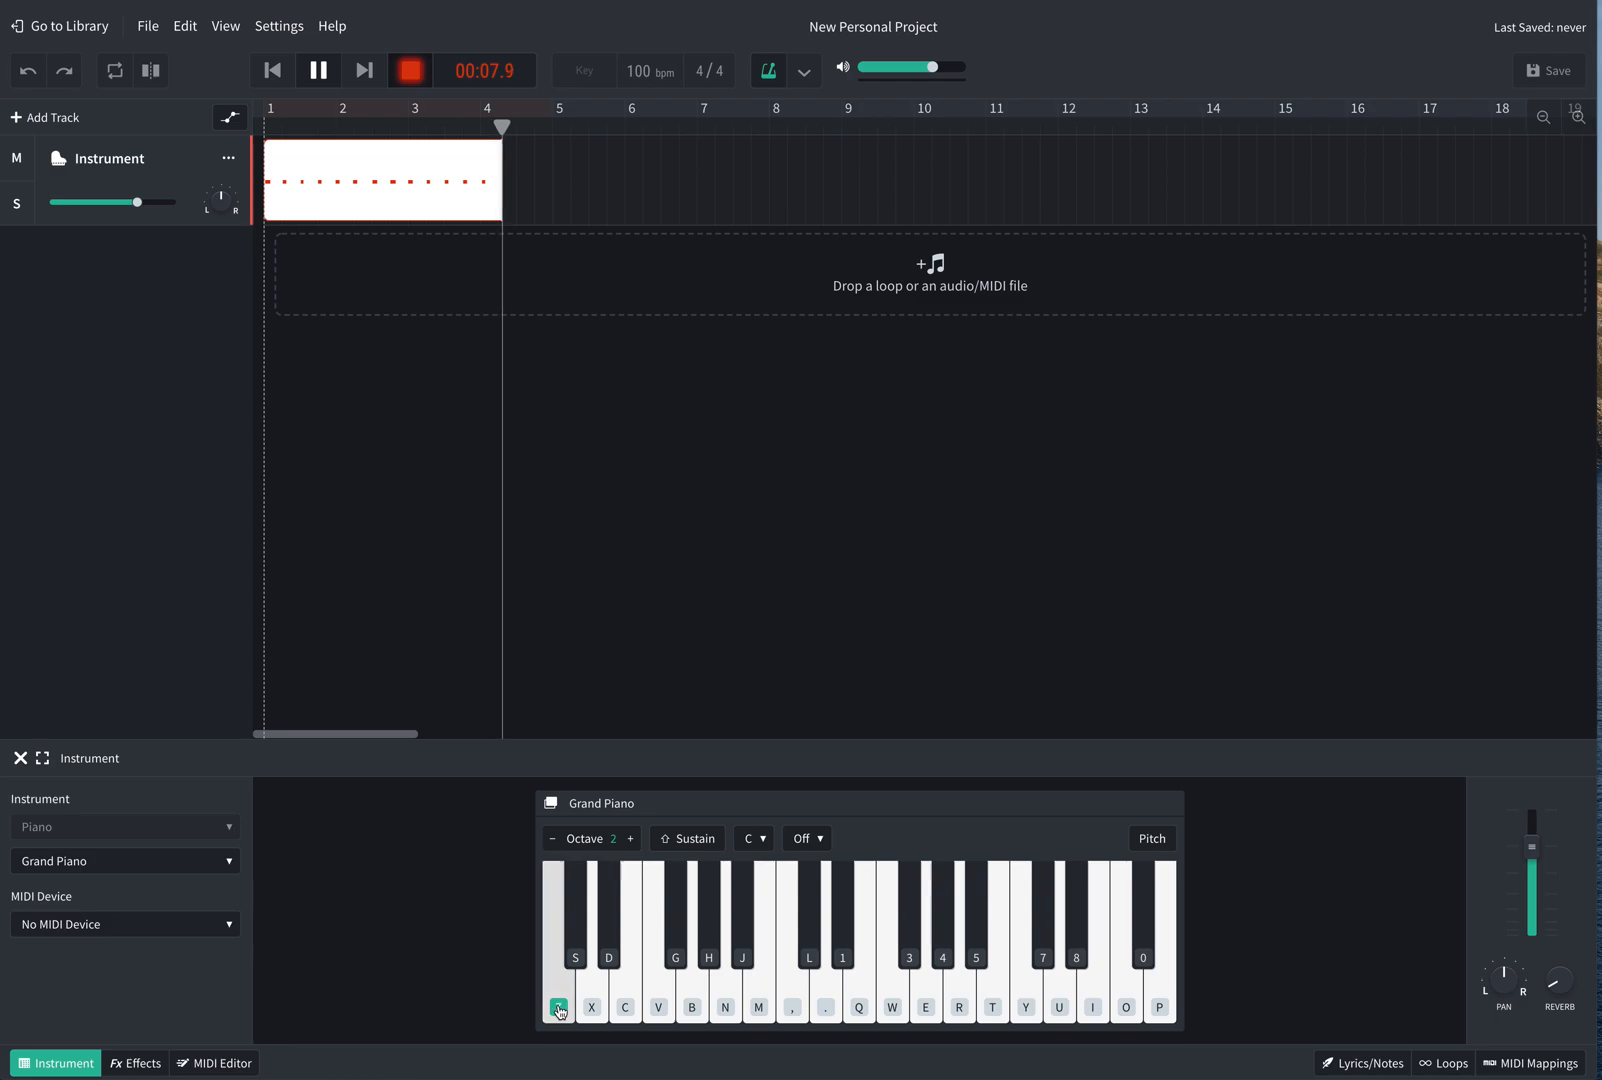
Step: Continue the recording with F on every beat of bars 5 and 6, then low C through bars 7 and 8
click(655, 1012)
click(655, 1012)
click(655, 1015)
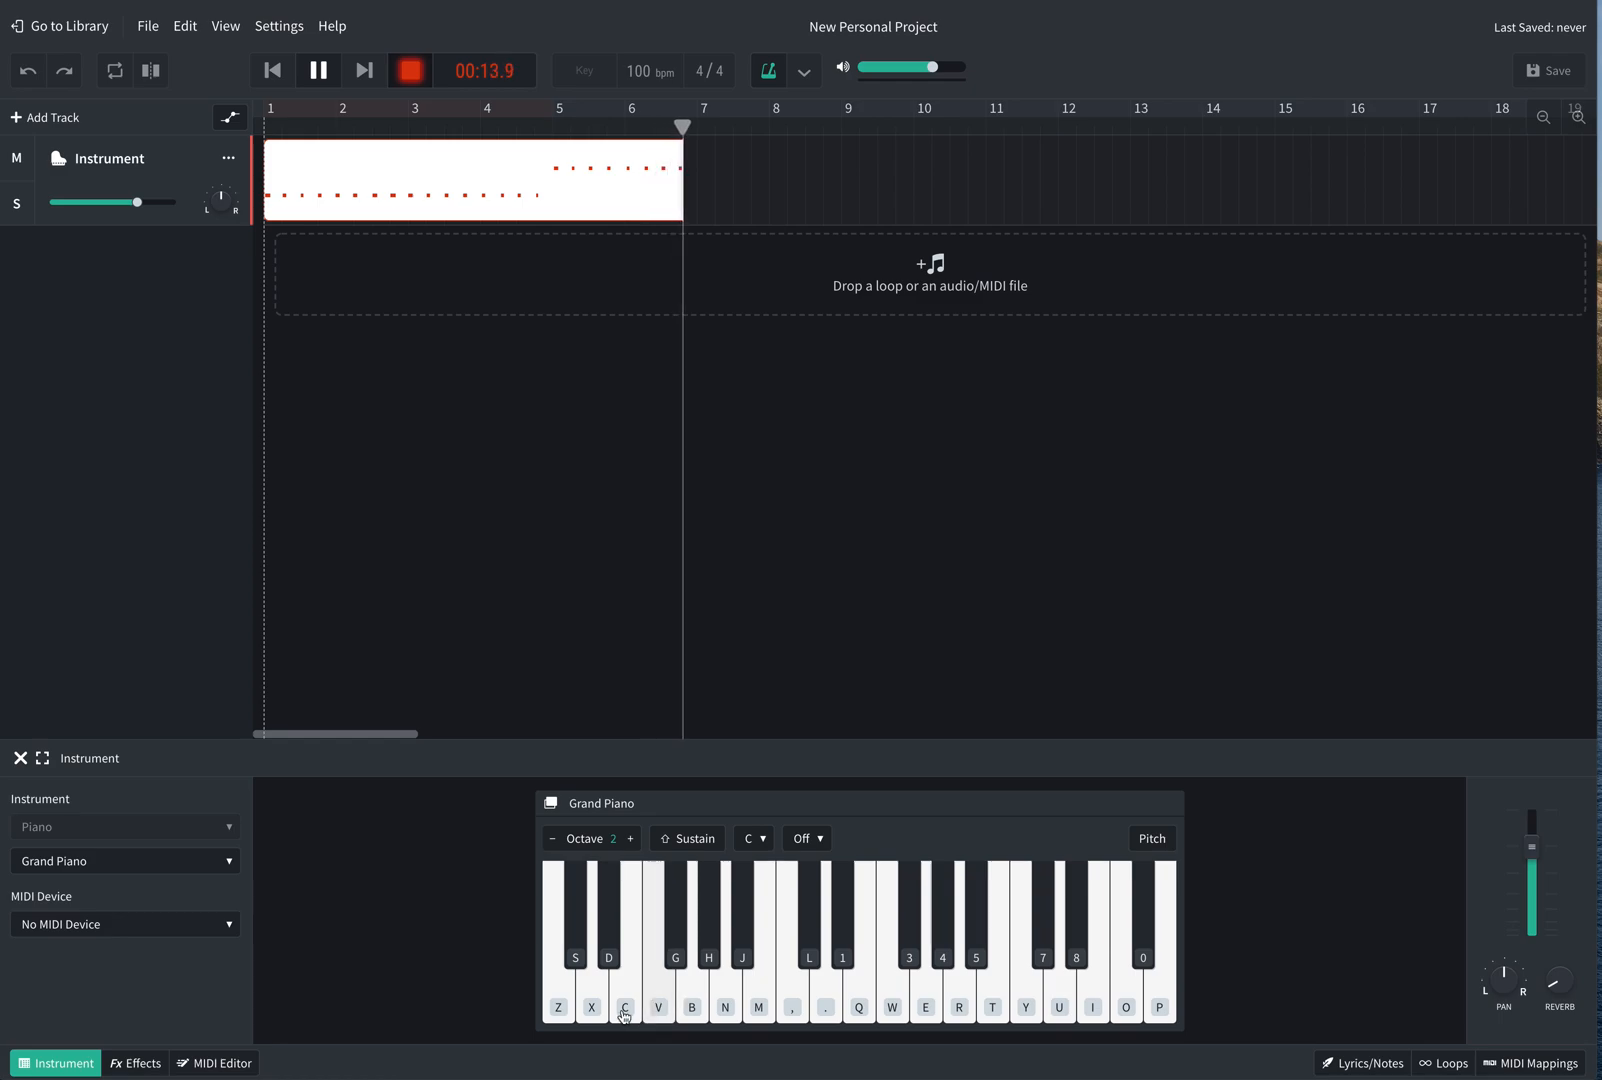
click(561, 1012)
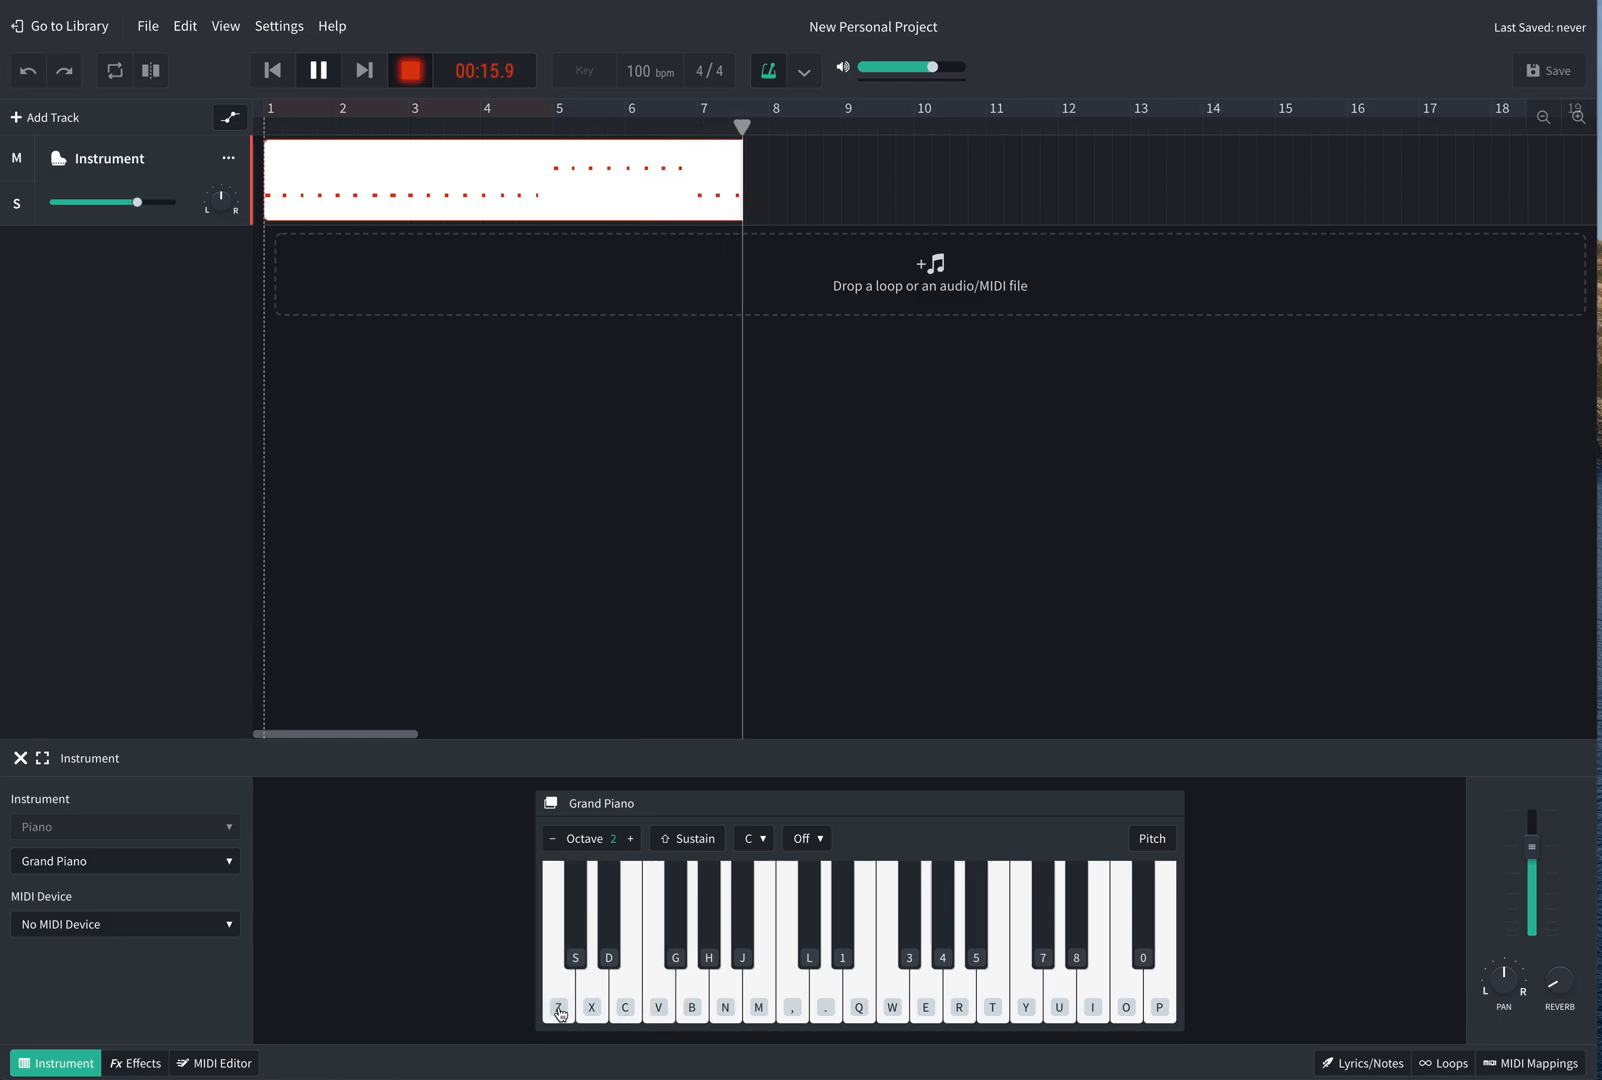
click(561, 1012)
click(561, 1012)
click(560, 1012)
click(560, 1012)
Step: Finish the recorded bass line with G in bar 9, F in bar 10, low C in bar 11 and G in bar 12
click(692, 1013)
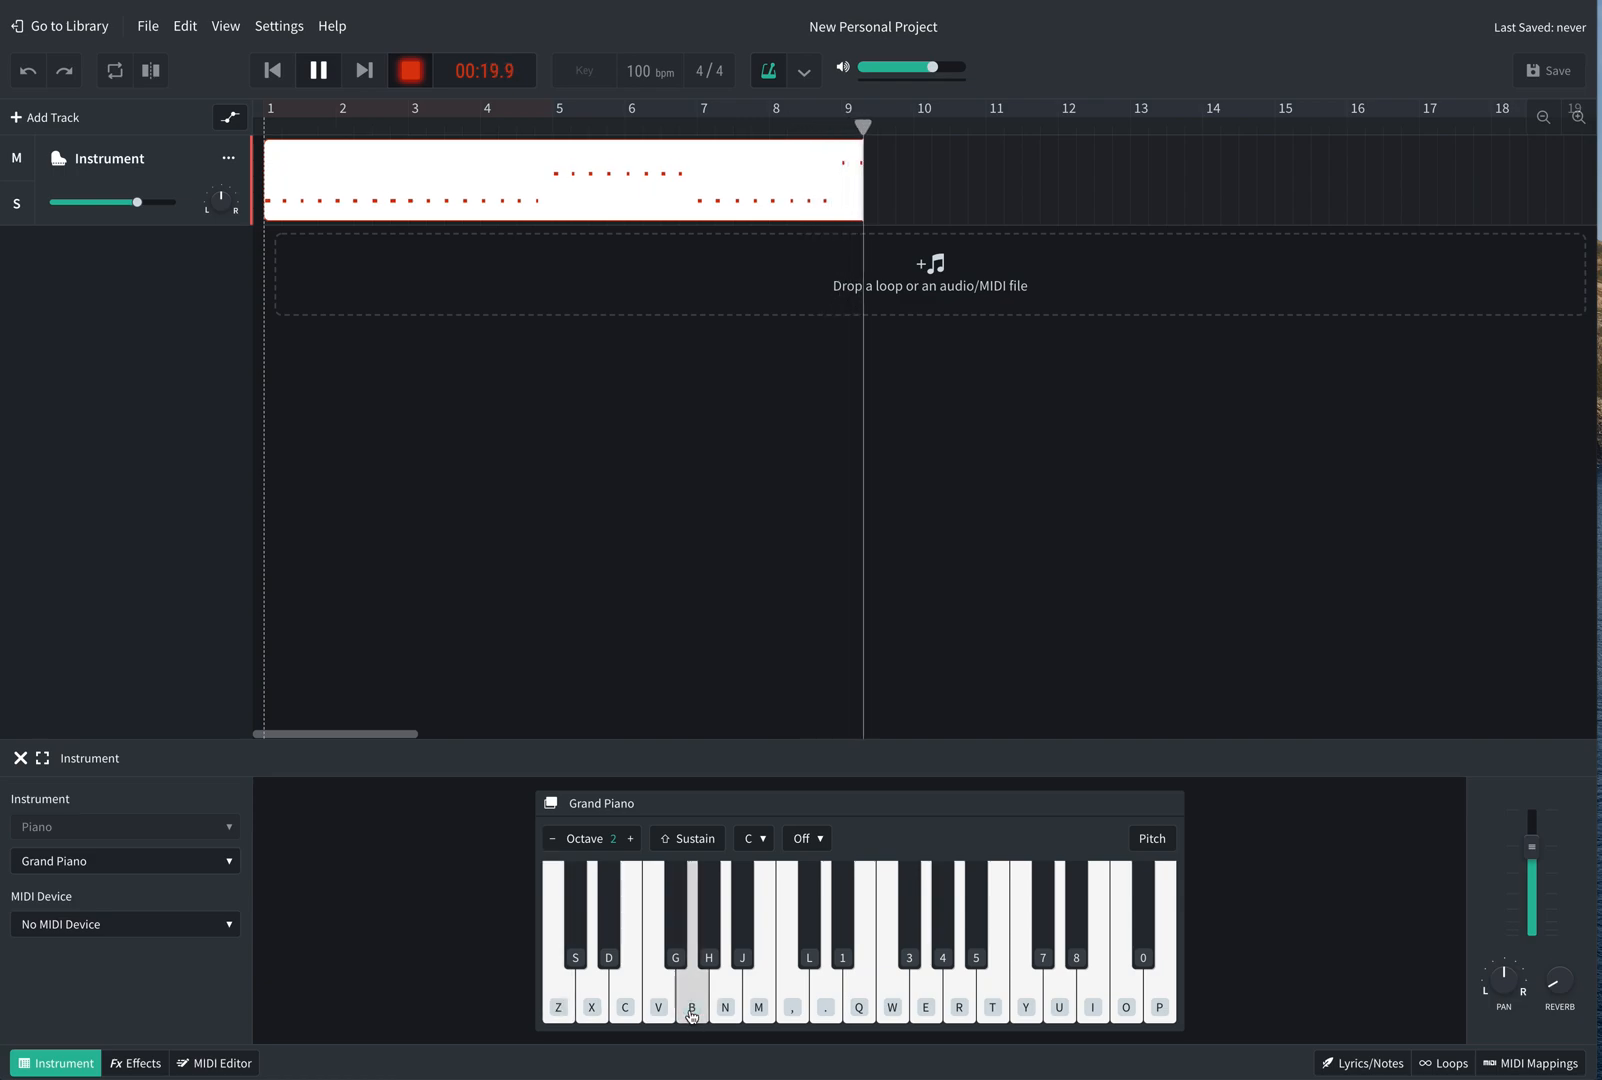
click(662, 1013)
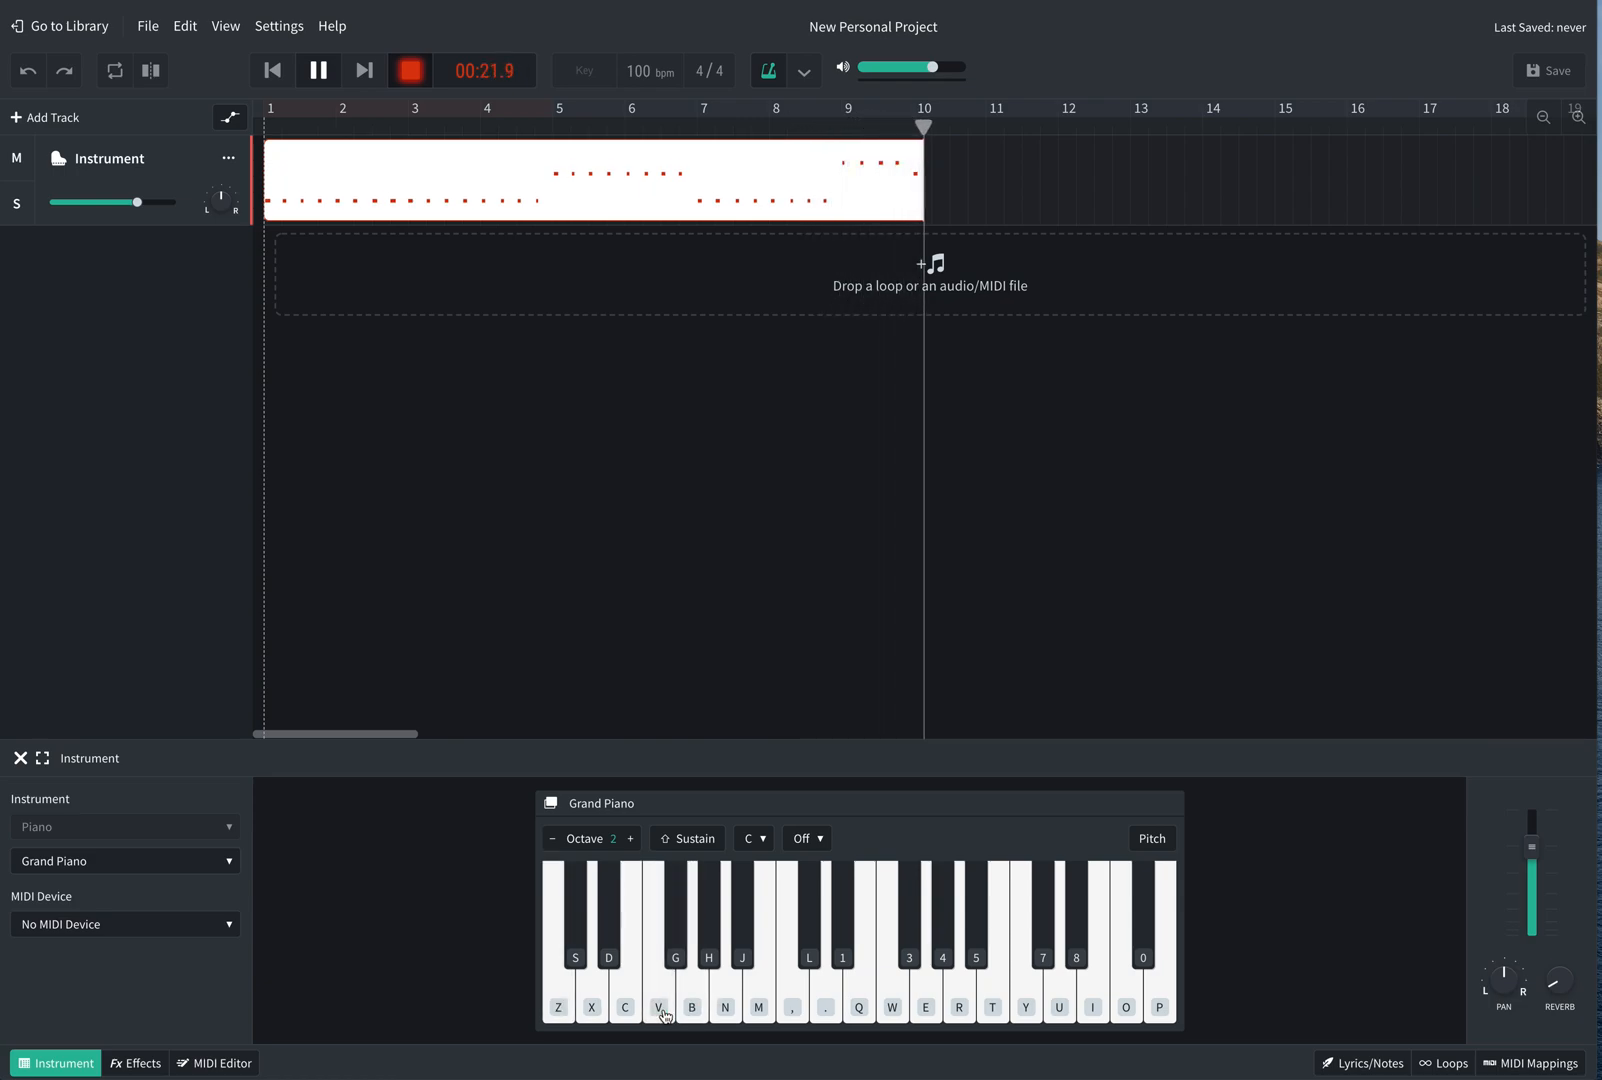
click(662, 1013)
click(662, 1013)
click(563, 1011)
click(566, 1011)
click(693, 1012)
click(693, 1012)
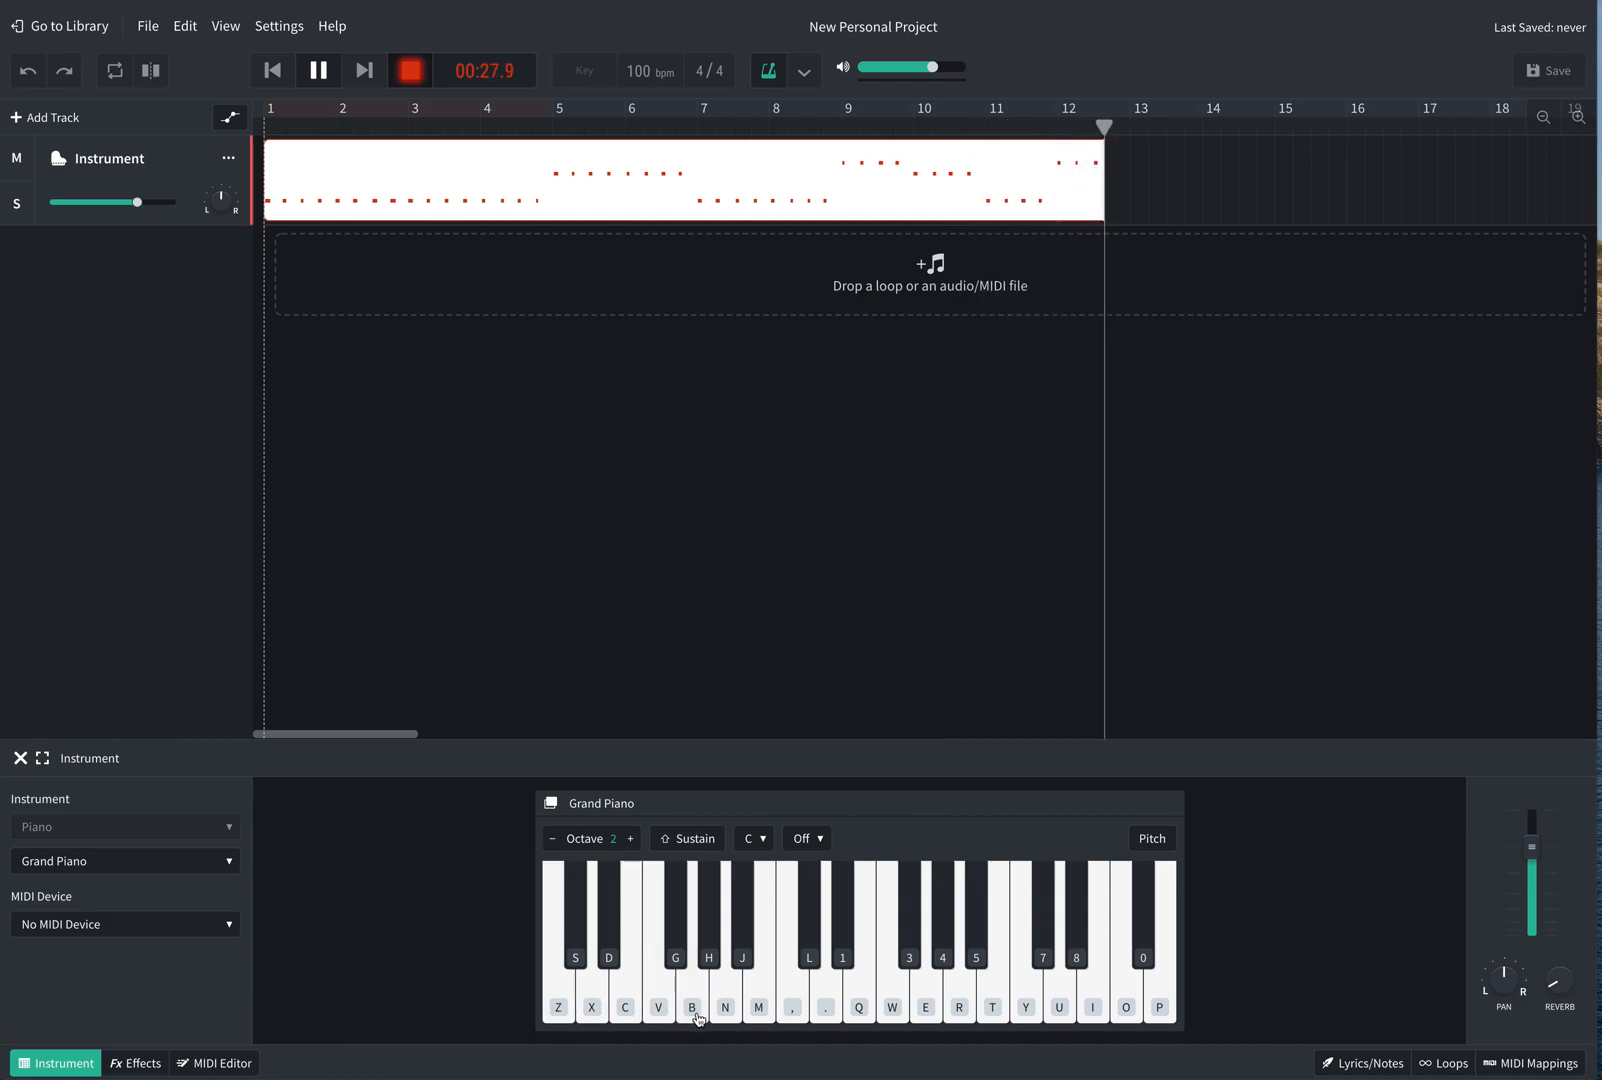
key(space)
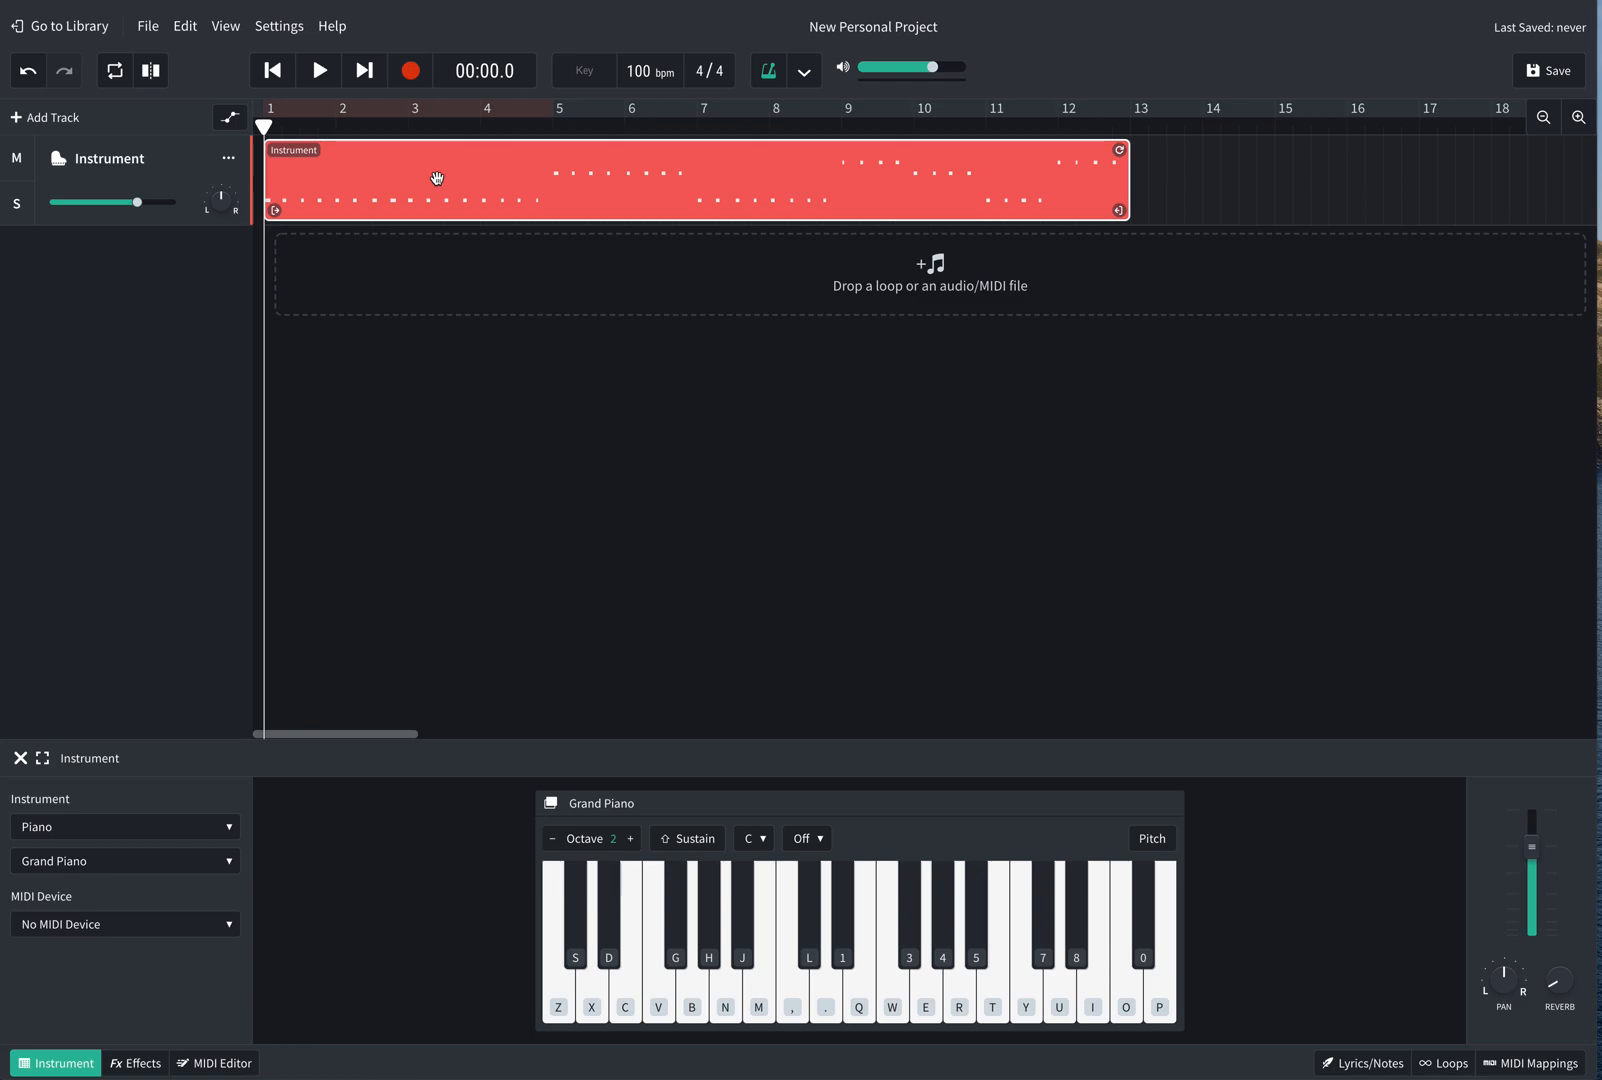
Step: Set the project tempo to 120 bpm and open the recorded piano clip's notes in the MIDI Editor
drag(633, 80, 638, 12)
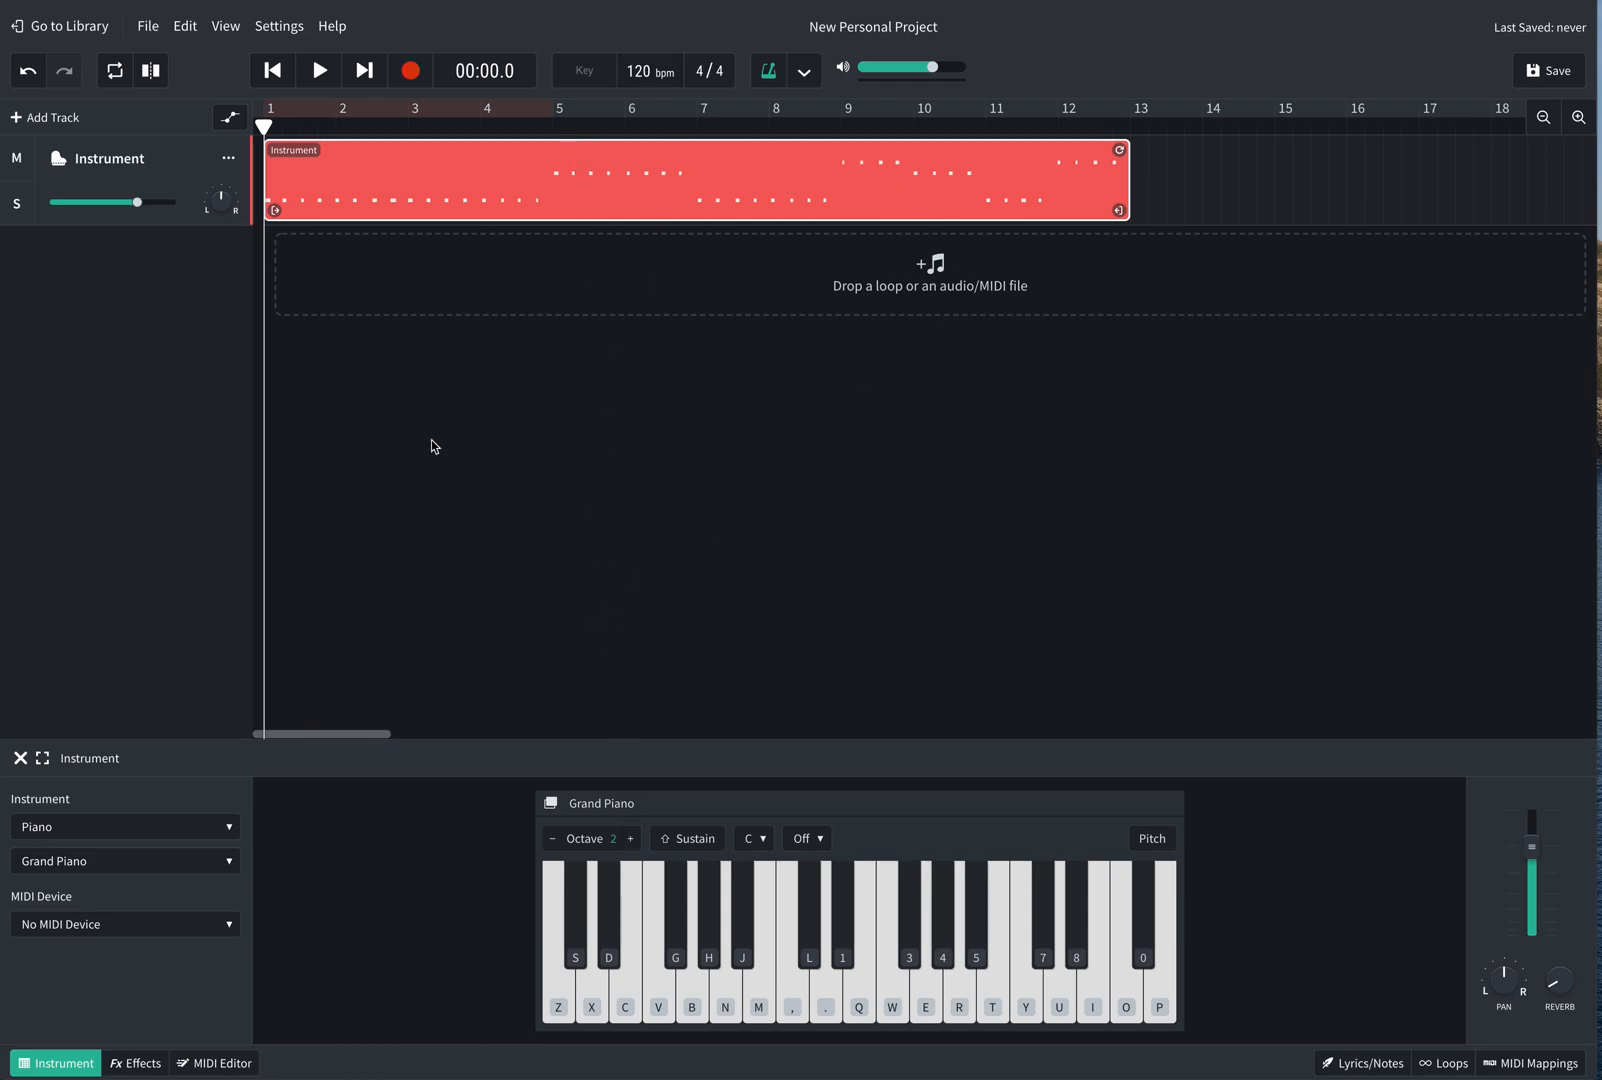
double_click(487, 186)
scroll(524, 905, down, 3)
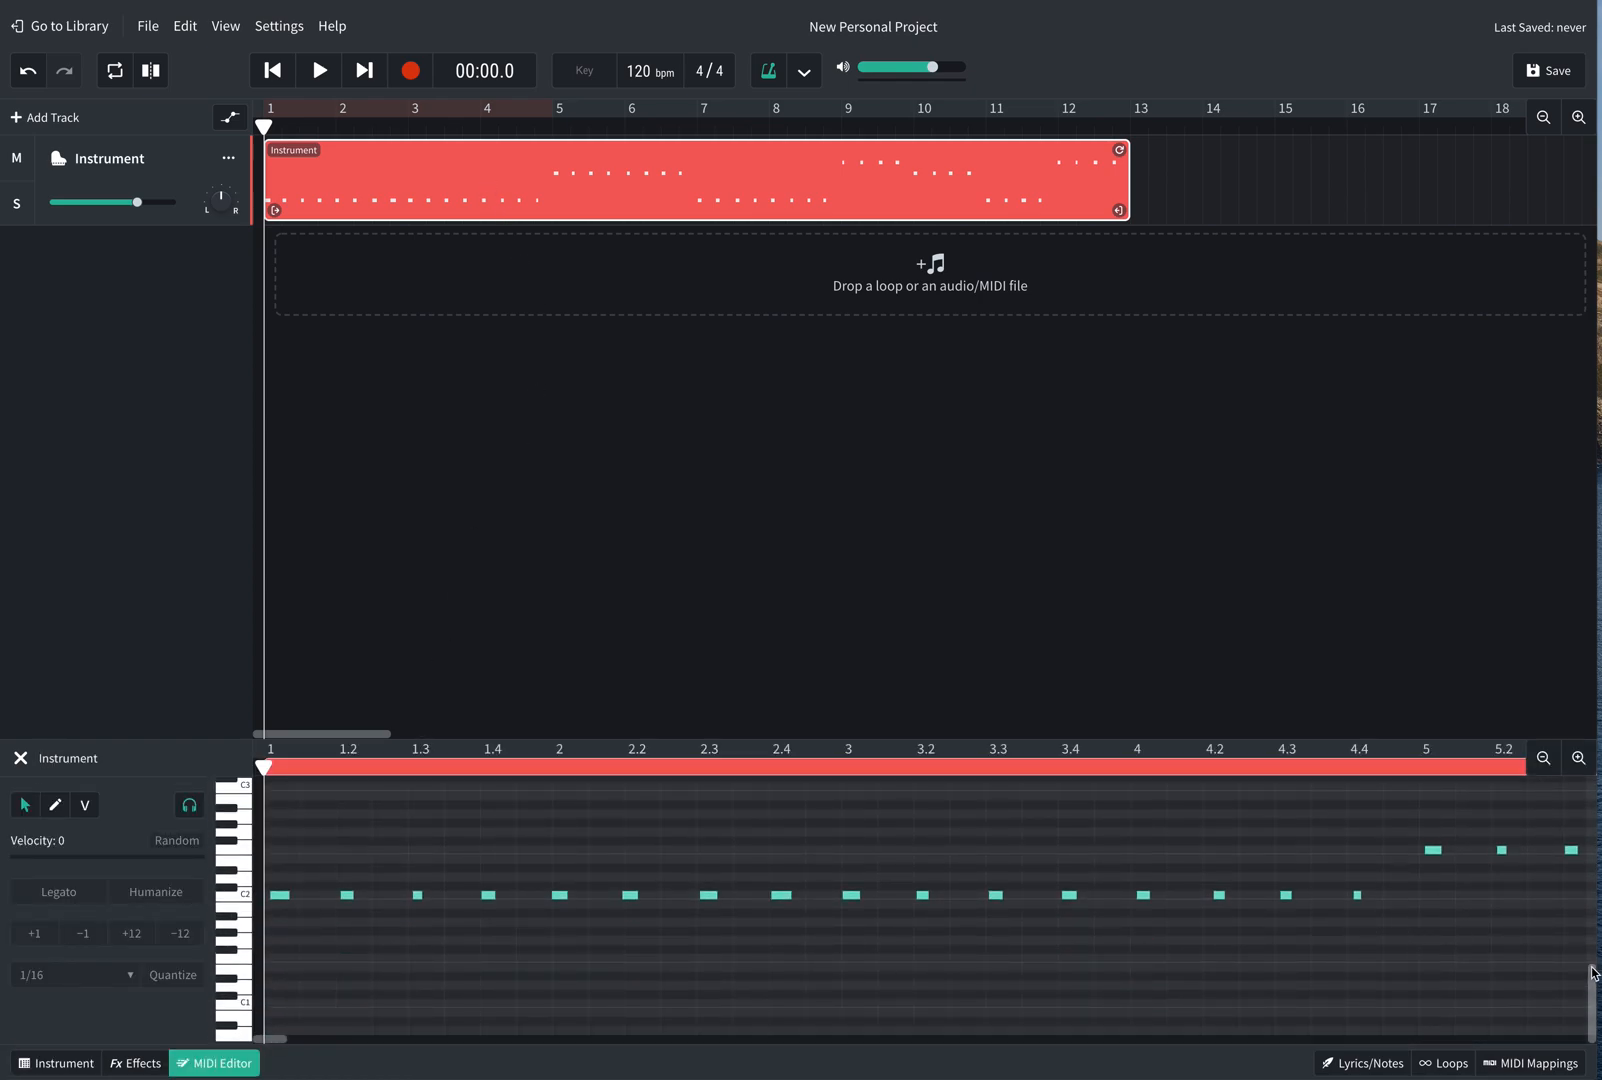
Step: Quantize the notes from bar 1 into bar 6 of the piano clip to 1/4
drag(279, 801, 1597, 955)
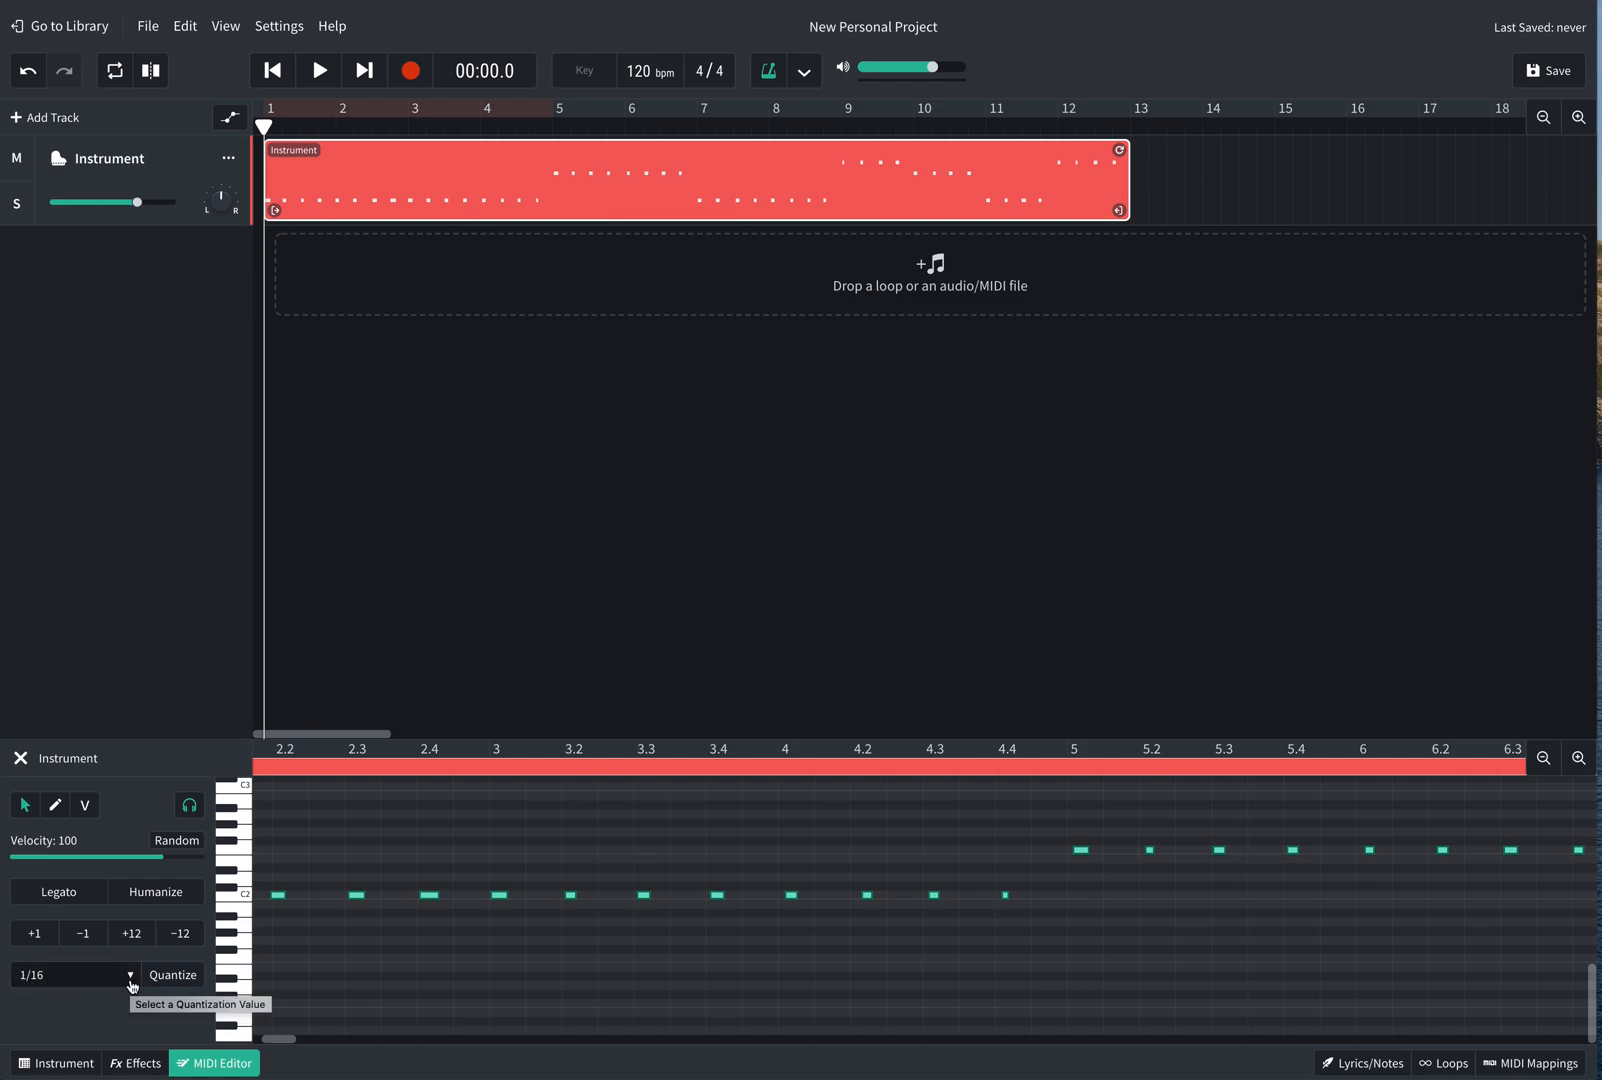
click(131, 978)
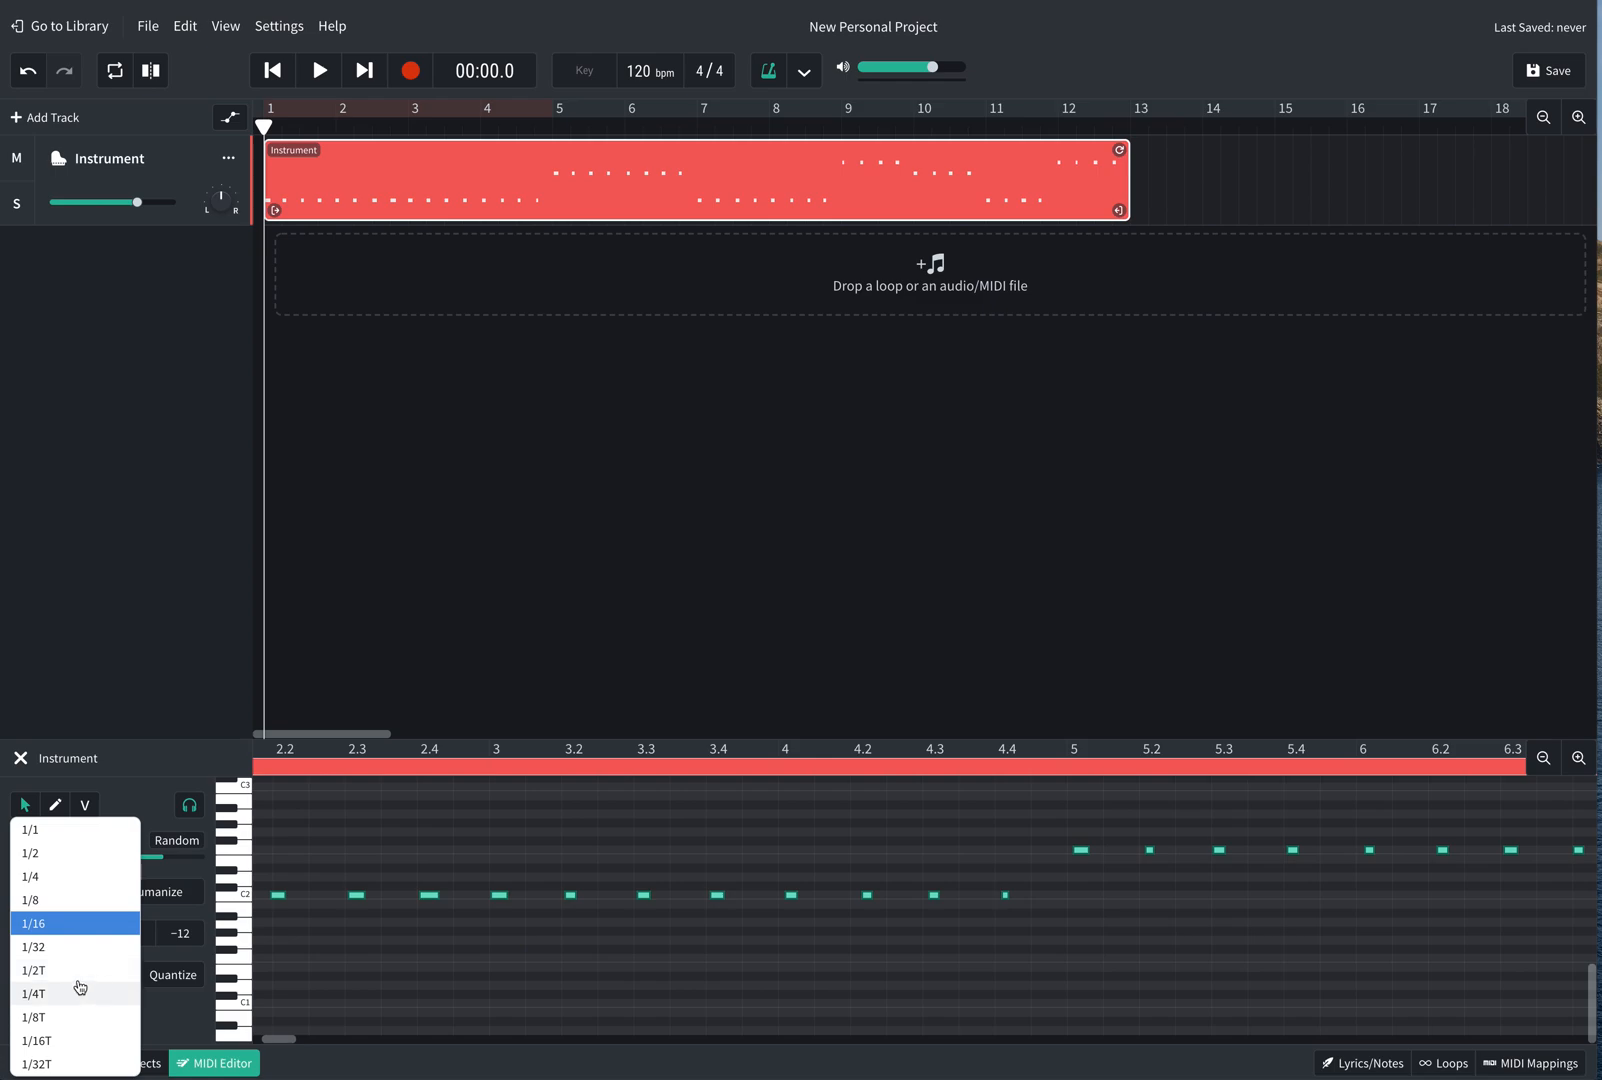
click(29, 880)
click(171, 976)
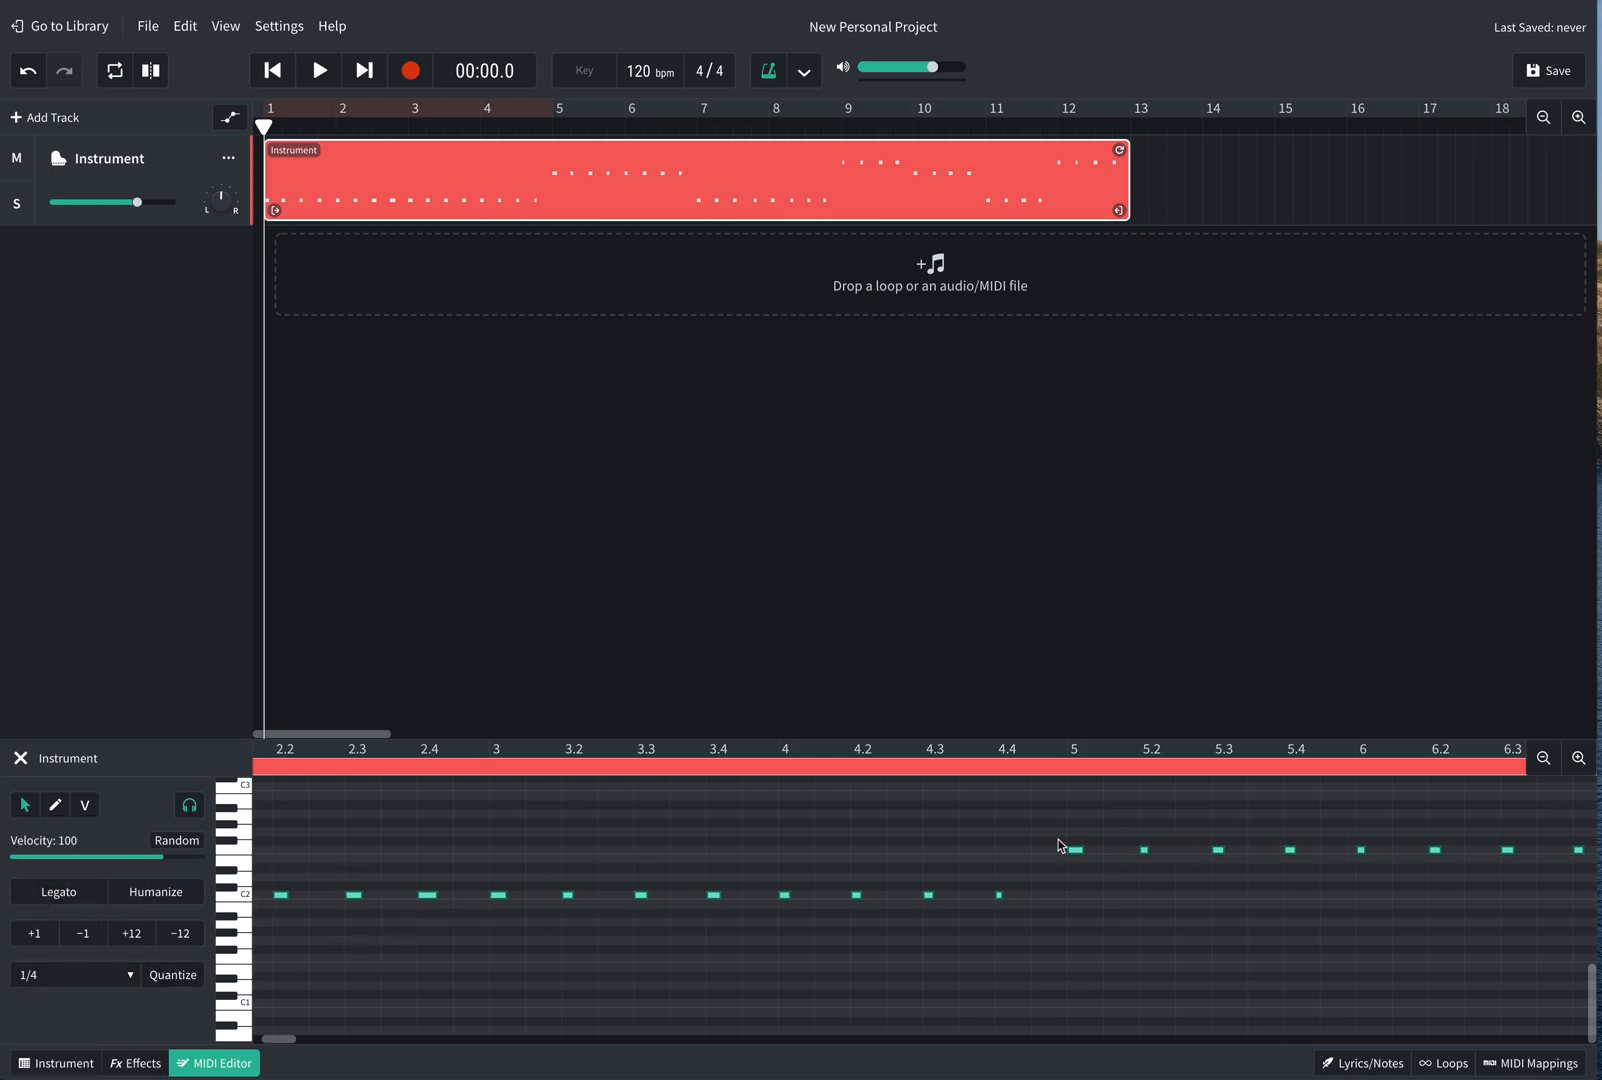
Step: Play the project from the start to the end of the clip in bar 12 and pause
click(320, 72)
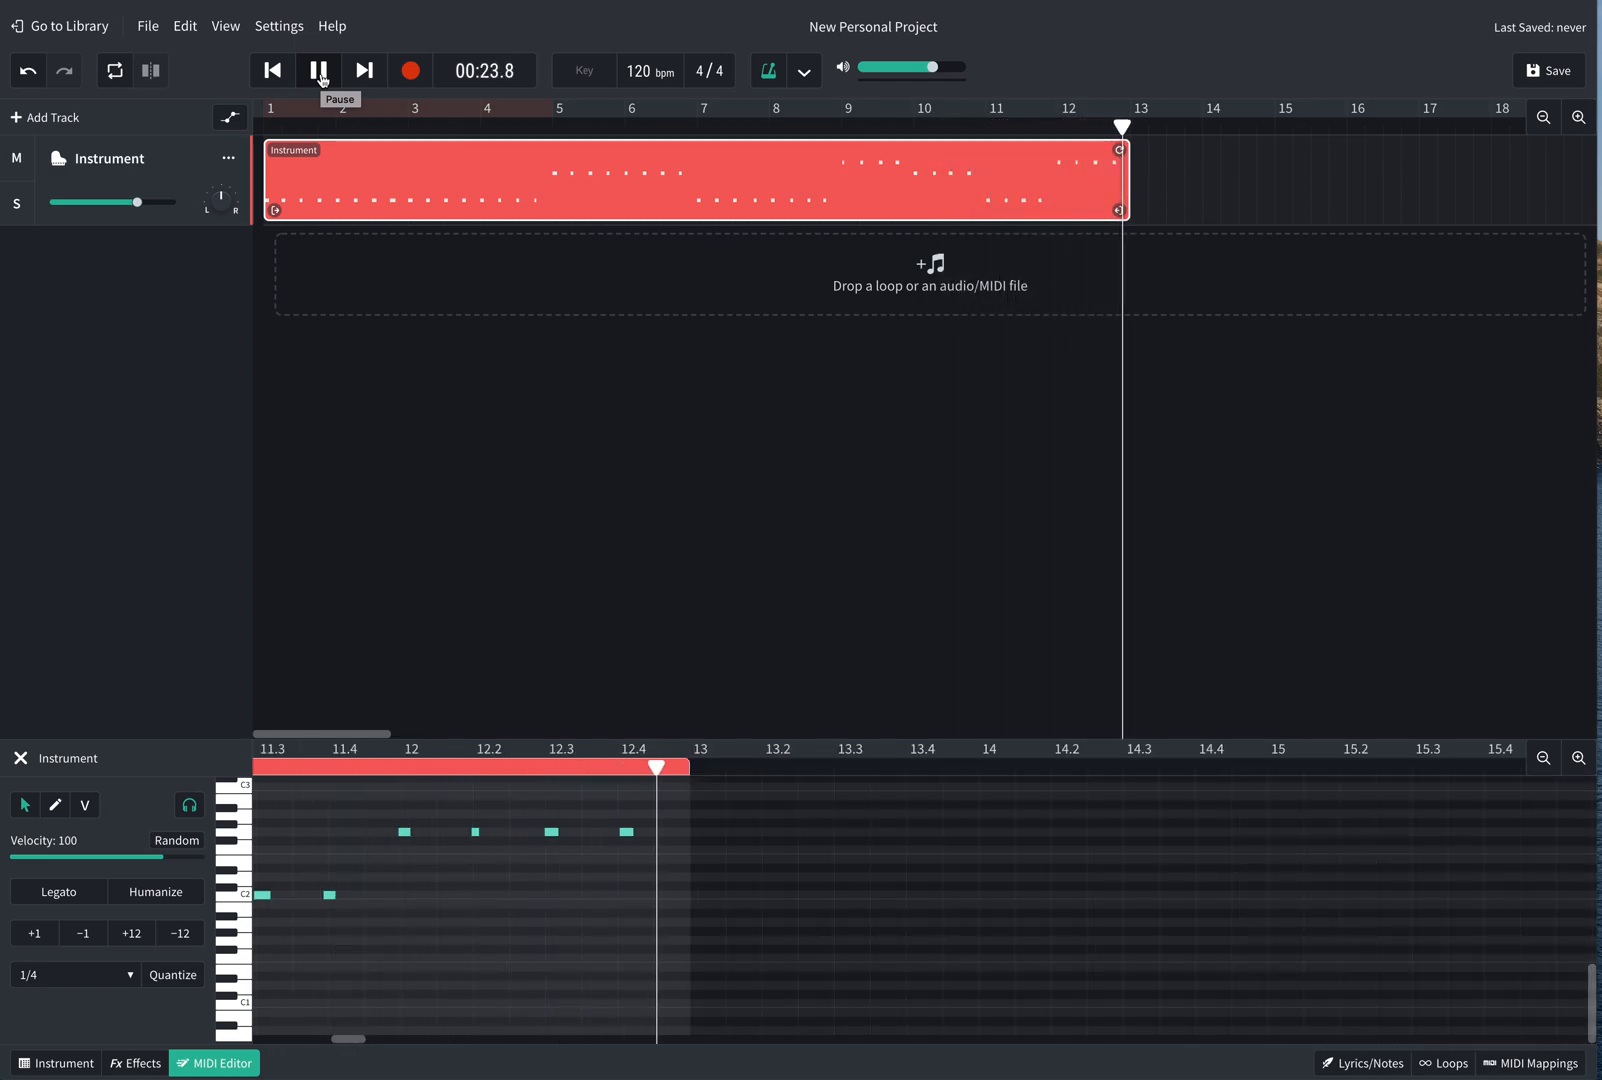
click(321, 77)
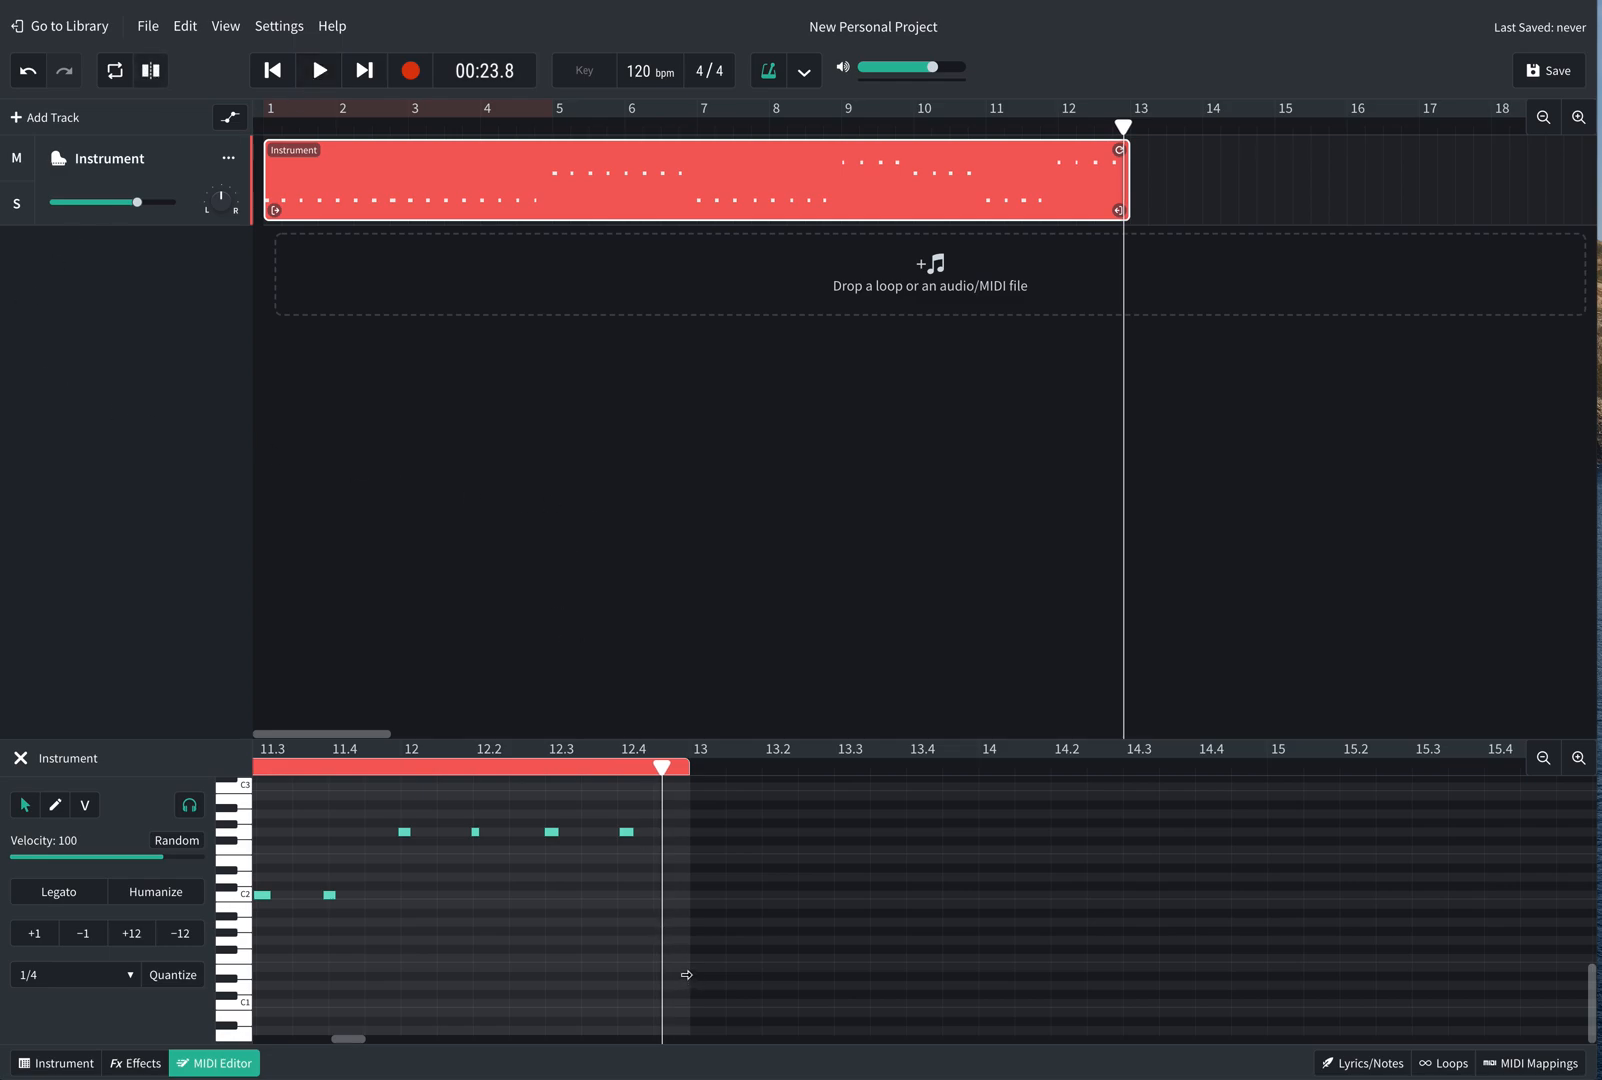
Step: Quantize the clip's notes in bars 7 to 12 to 1/4 and return the playhead to the start
drag(252, 819, 118, 869)
drag(765, 912, 390, 829)
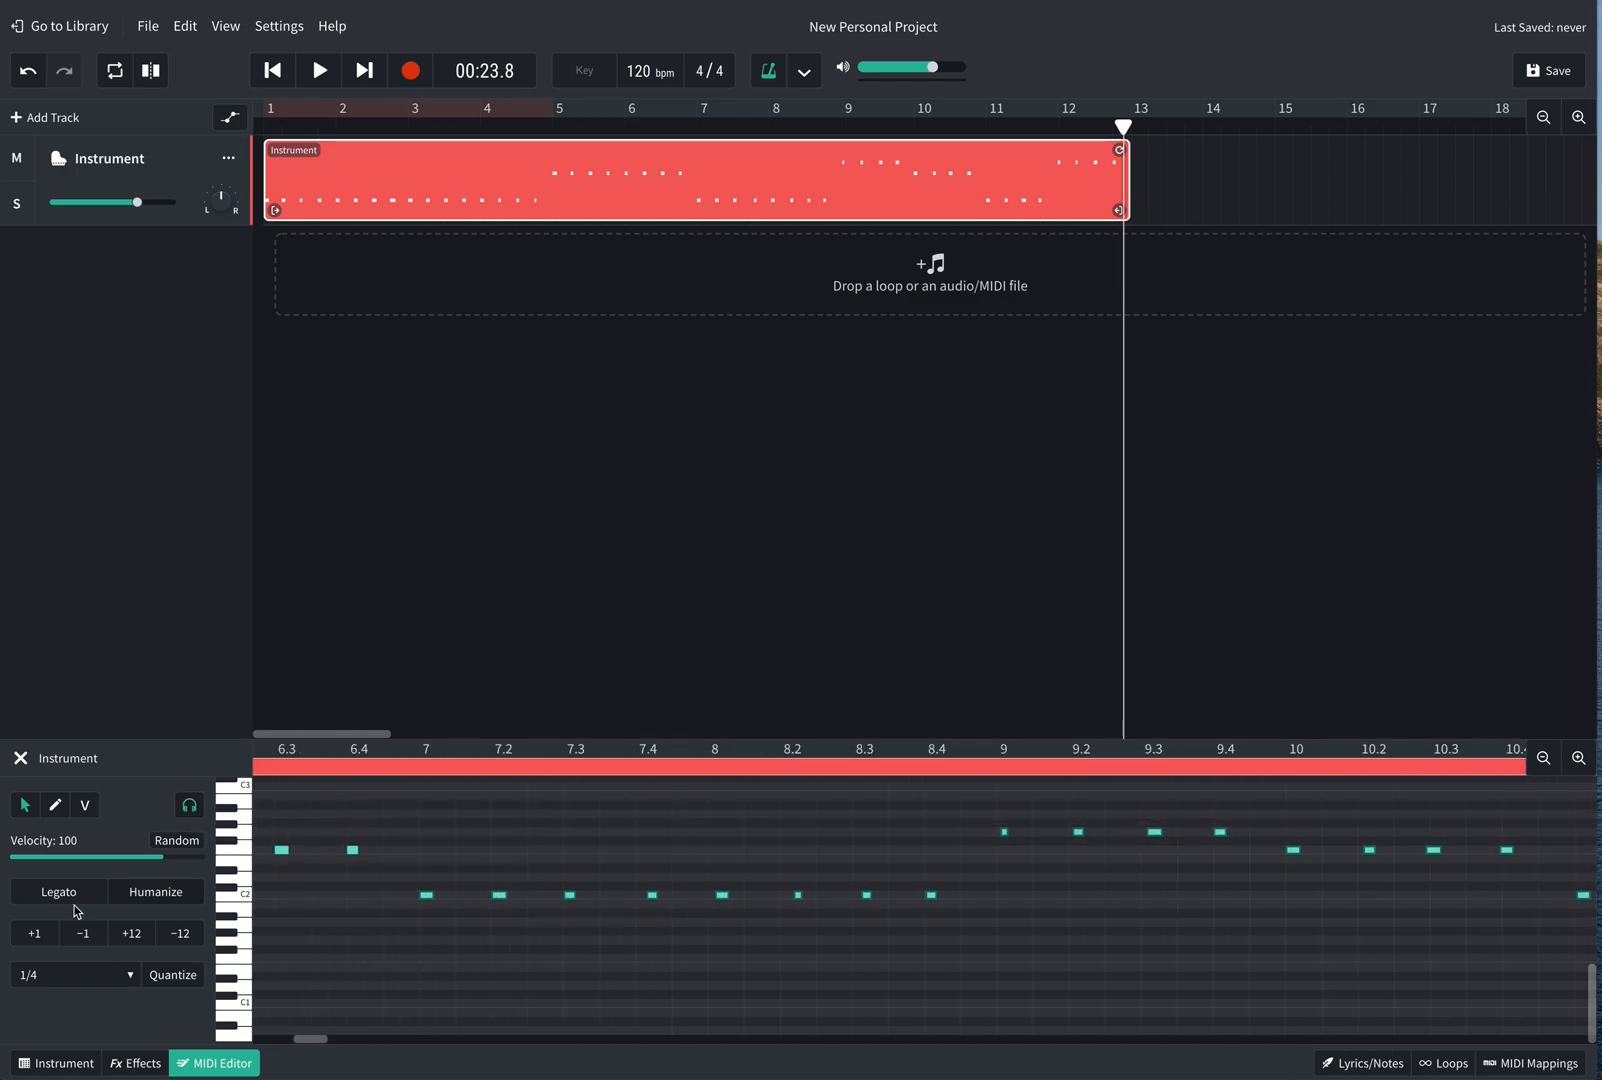
click(173, 975)
click(513, 517)
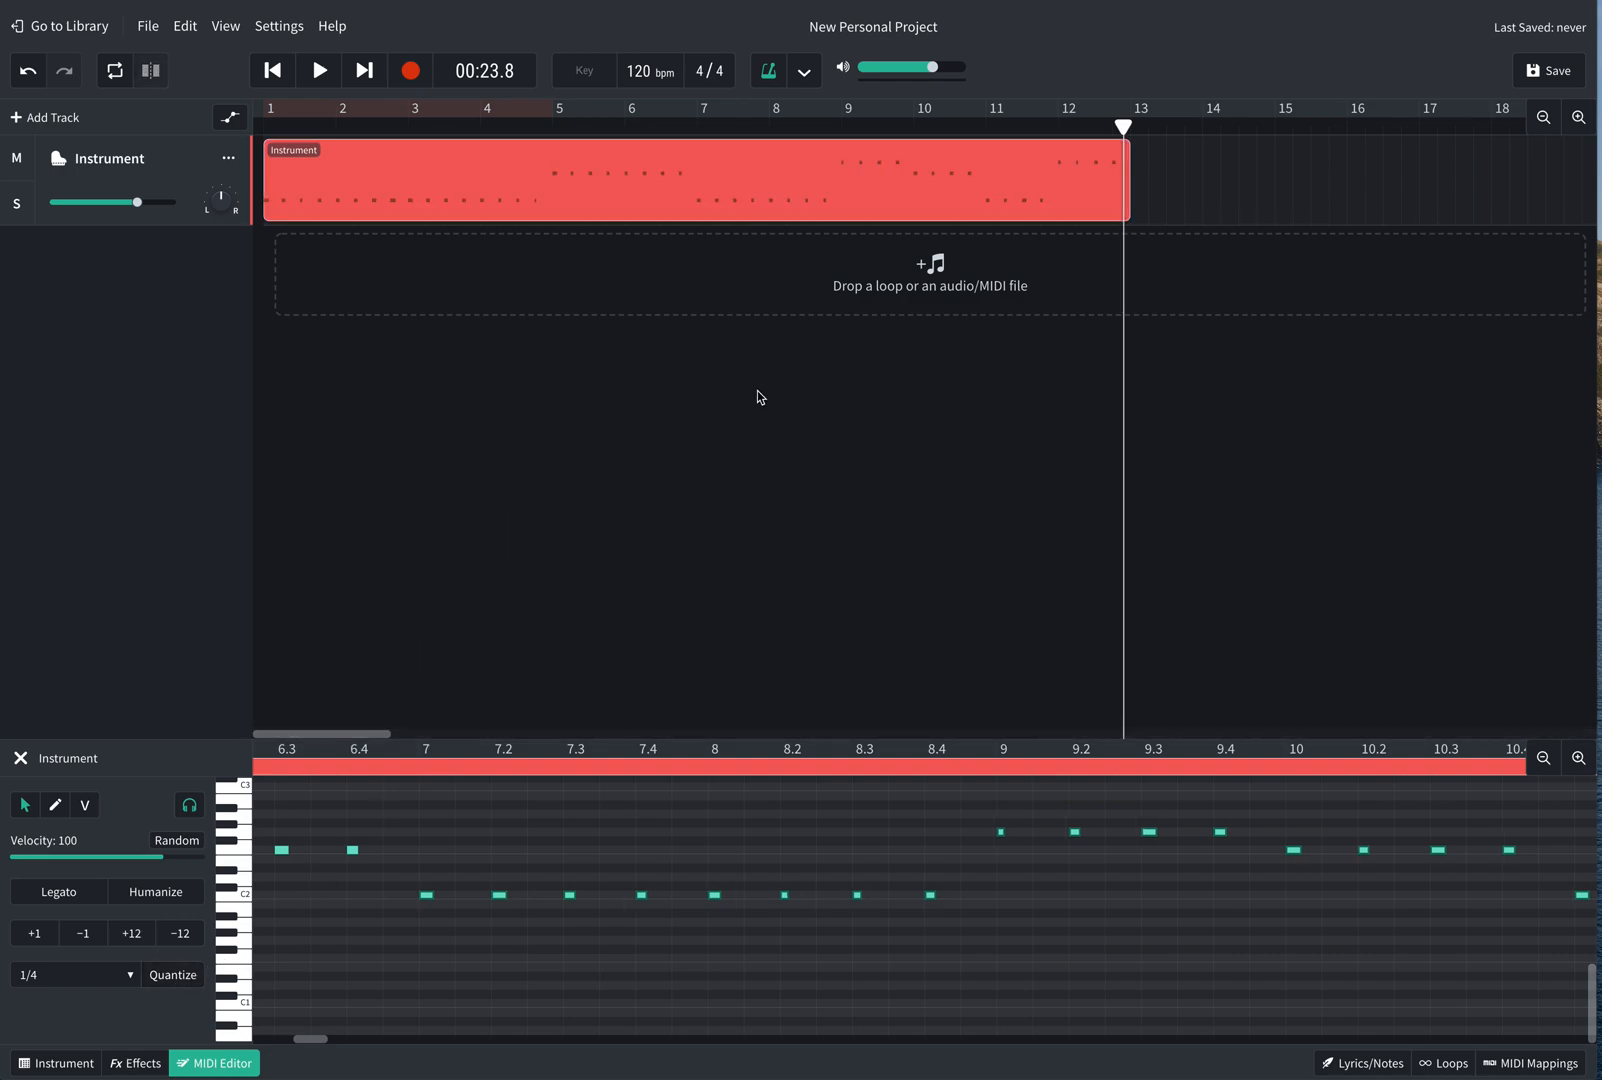
click(273, 72)
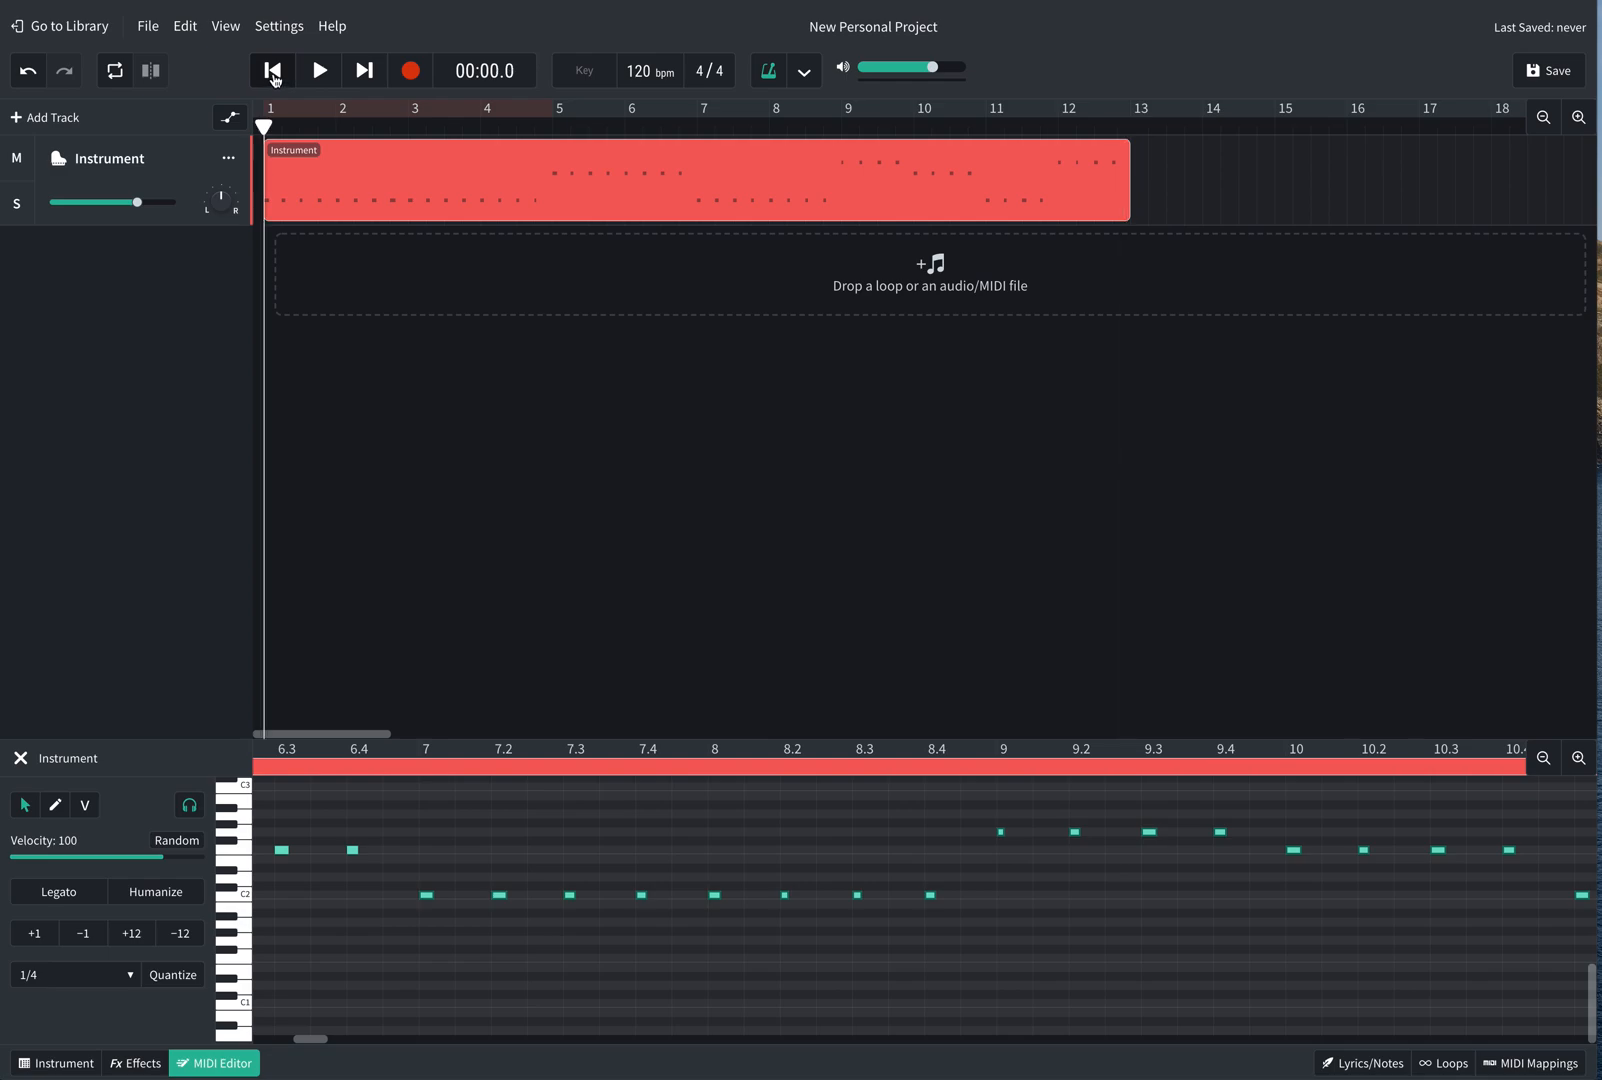